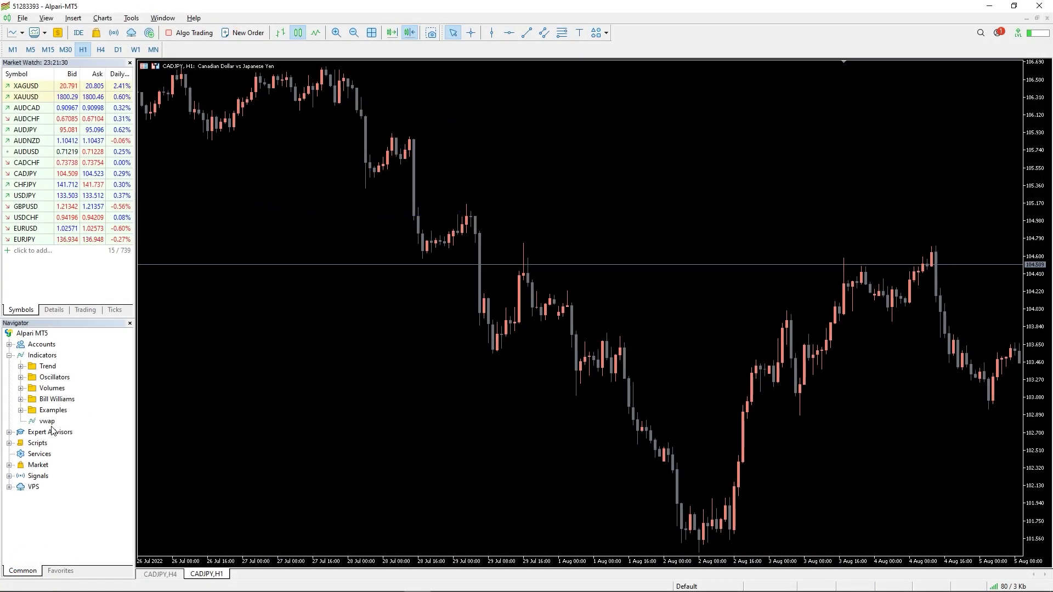
Step: Attach vwap to the CADJPY H1 chart with default settings, plotting daily, weekly and monthly lines
{"action": "left_click_drag", "start_coordinate": [363, 389], "coordinate": [368, 390]}
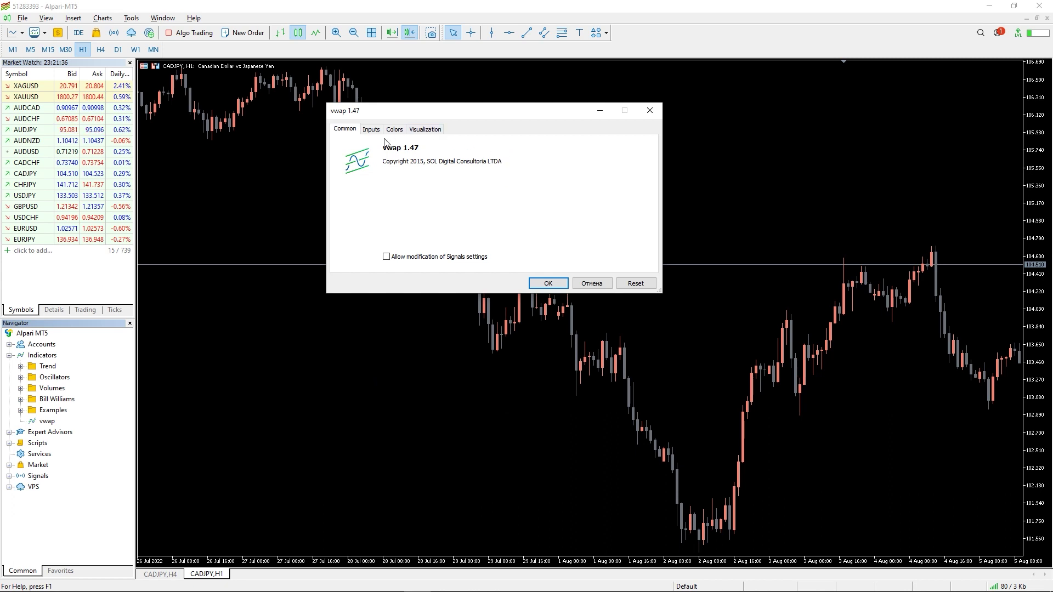
{"action": "left_click", "coordinate": [541, 282]}
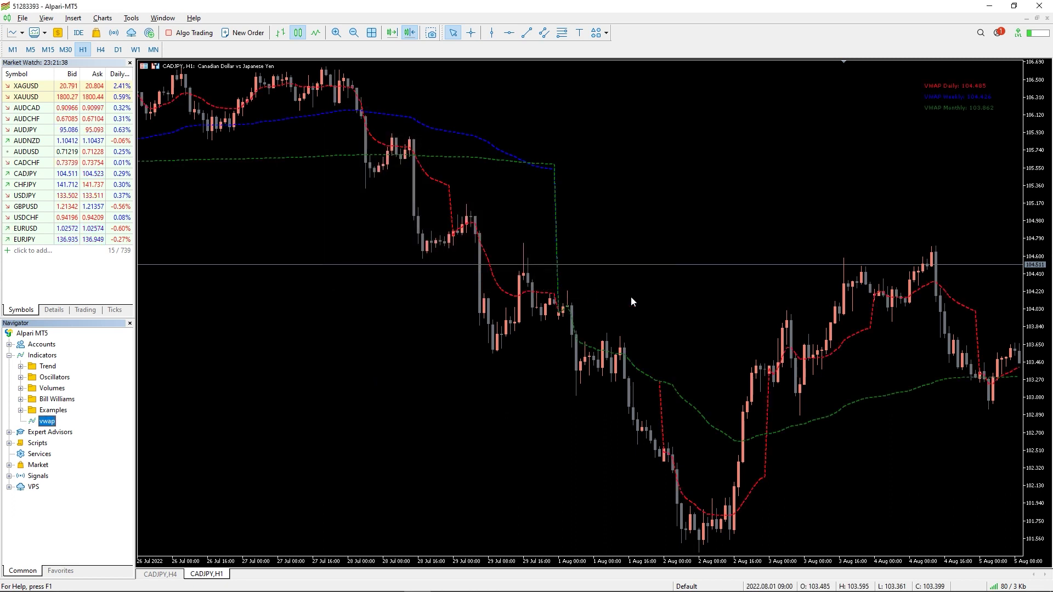
{"action": "scroll", "coordinate": [713, 305], "scroll_direction": "down", "scroll_amount": 10}
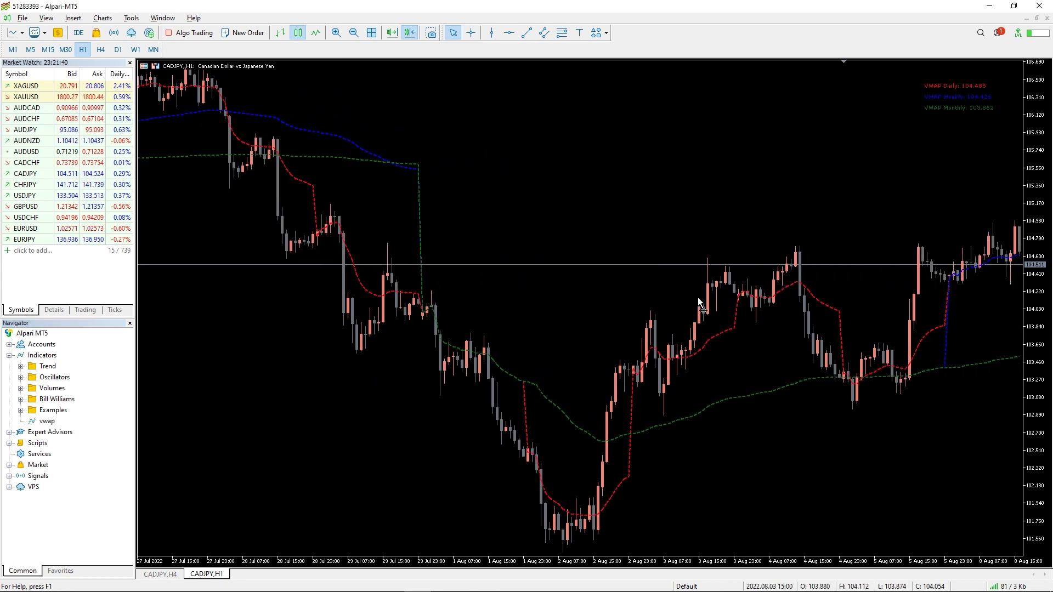
{"action": "scroll", "coordinate": [675, 283], "scroll_direction": "down", "scroll_amount": 5}
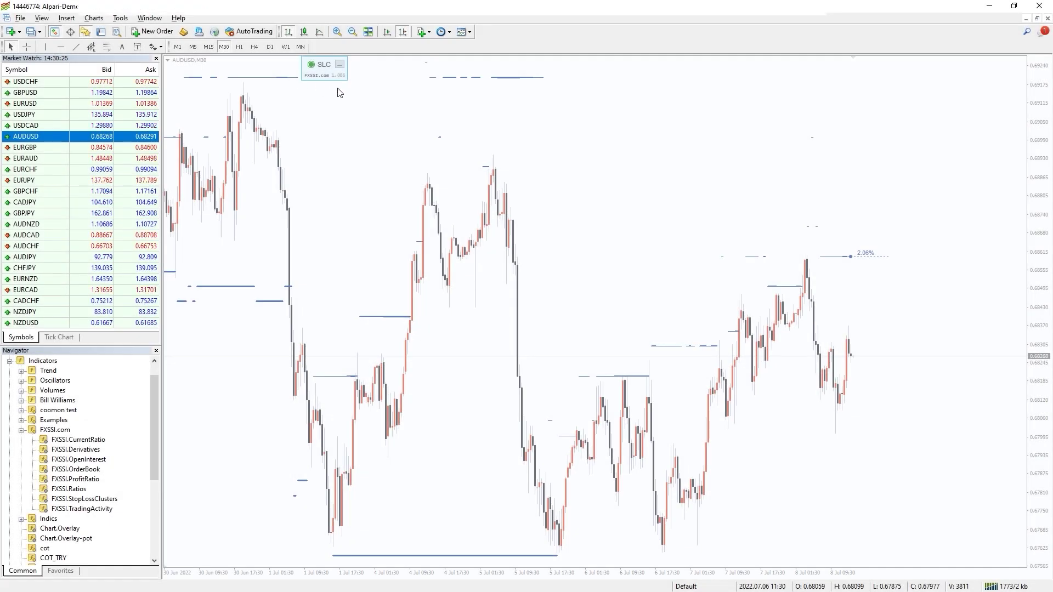
Step: Pan AUDUSD M30 back and draw four pink arrows at the reversal cluster levels
{"action": "left_click_drag", "start_coordinate": [255, 239], "coordinate": [405, 140]}
{"action": "left_click", "coordinate": [453, 218]}
{"action": "left_click_drag", "start_coordinate": [481, 251], "coordinate": [490, 269]}
{"action": "left_click_drag", "start_coordinate": [580, 281], "coordinate": [538, 312]}
{"action": "left_click_drag", "start_coordinate": [254, 277], "coordinate": [301, 332]}
{"action": "left_click_drag", "start_coordinate": [802, 553], "coordinate": [906, 525]}
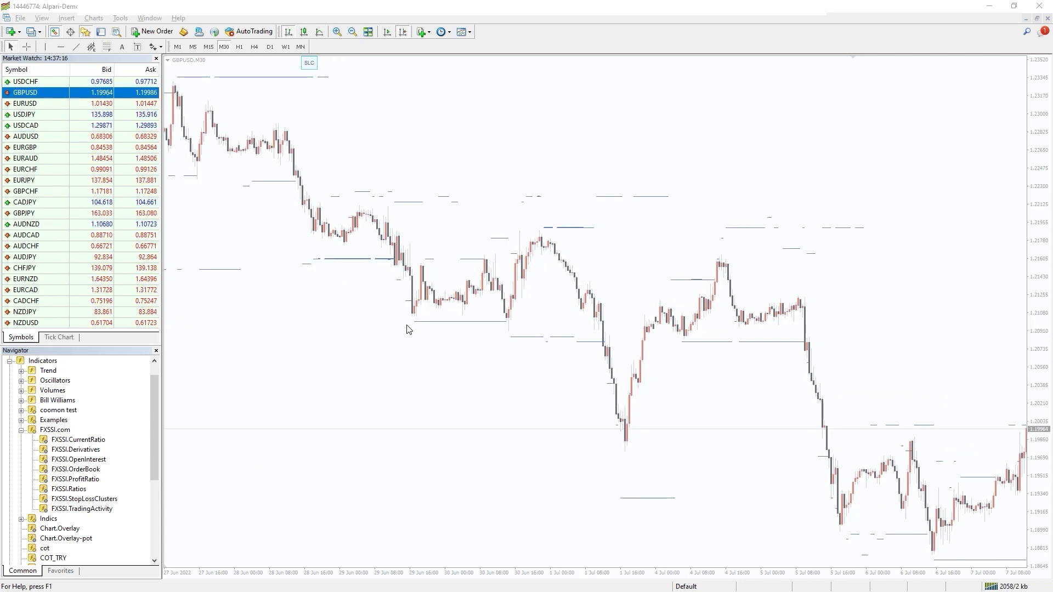
Step: Mark GBPUSD cluster levels with a green underline, a pink stroke and three red bars
{"action": "left_click_drag", "start_coordinate": [406, 327], "coordinate": [488, 330]}
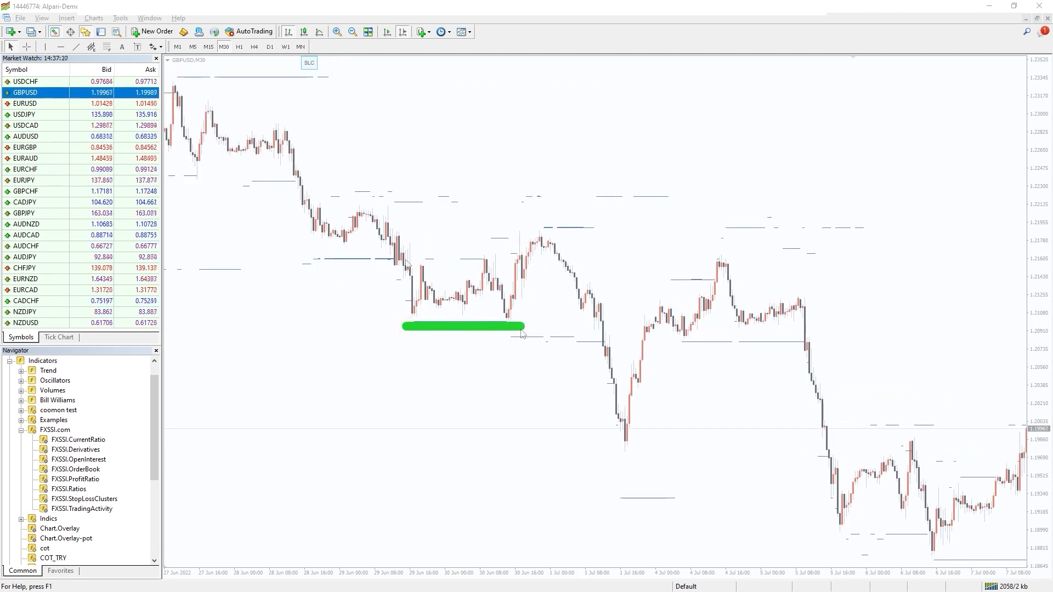
{"action": "left_click_drag", "start_coordinate": [489, 260], "coordinate": [507, 259]}
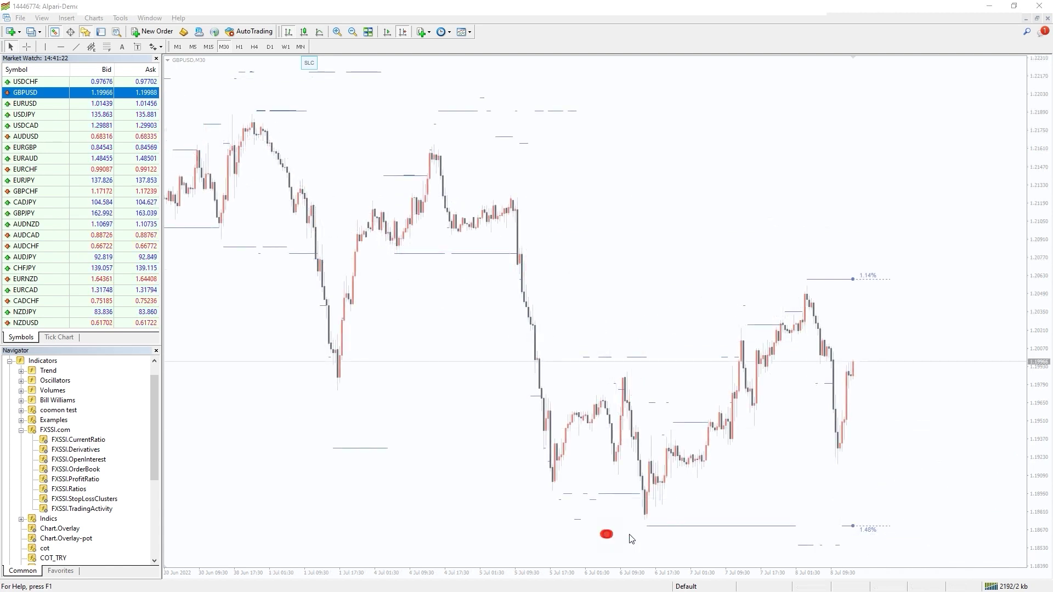
{"action": "left_click_drag", "start_coordinate": [630, 539], "coordinate": [812, 546]}
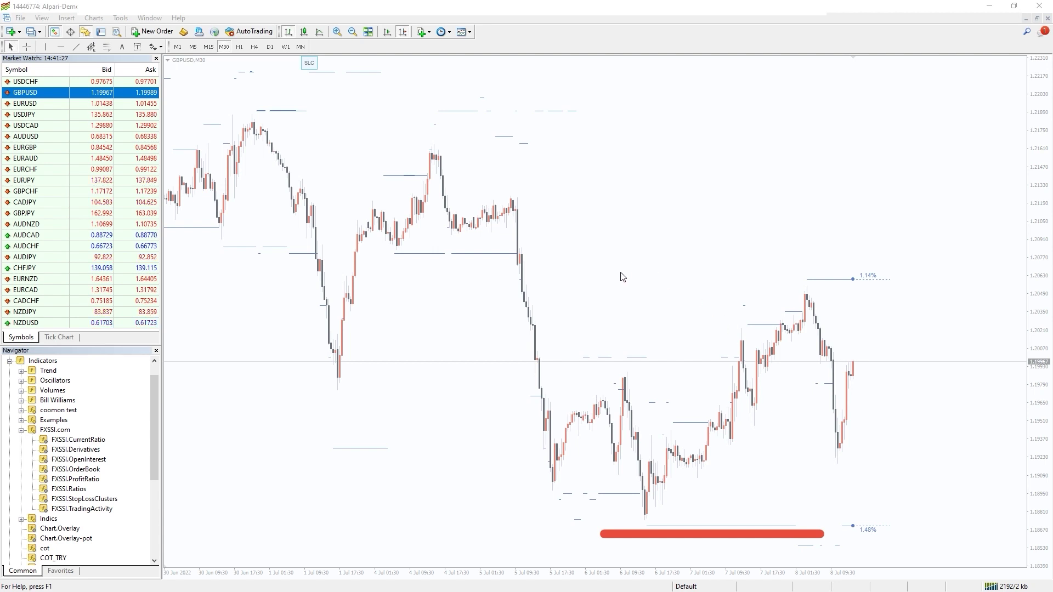
{"action": "left_click_drag", "start_coordinate": [610, 275], "coordinate": [896, 280]}
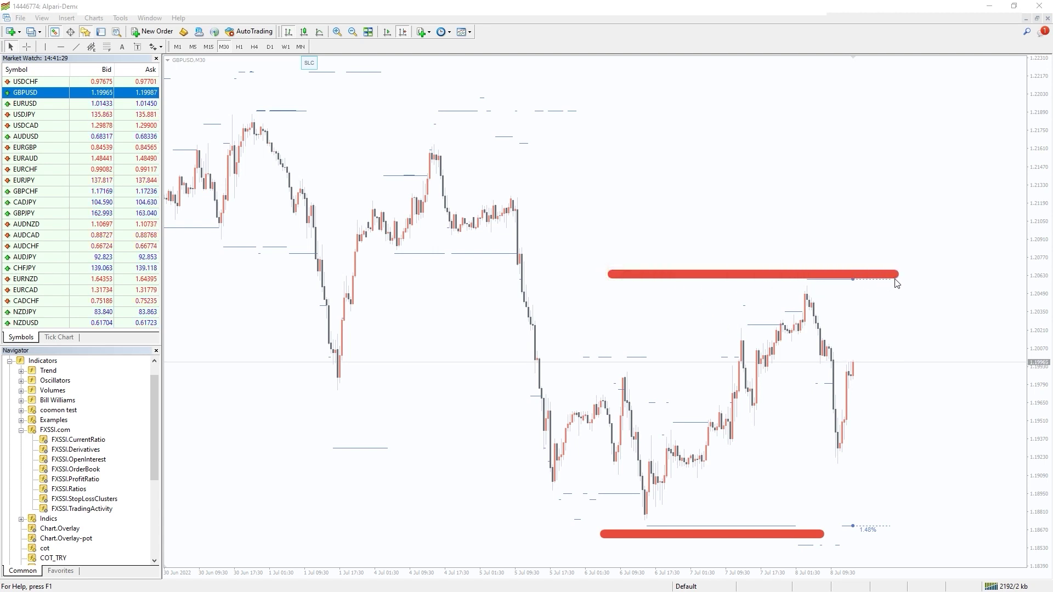
{"action": "left_click_drag", "start_coordinate": [633, 250], "coordinate": [783, 250]}
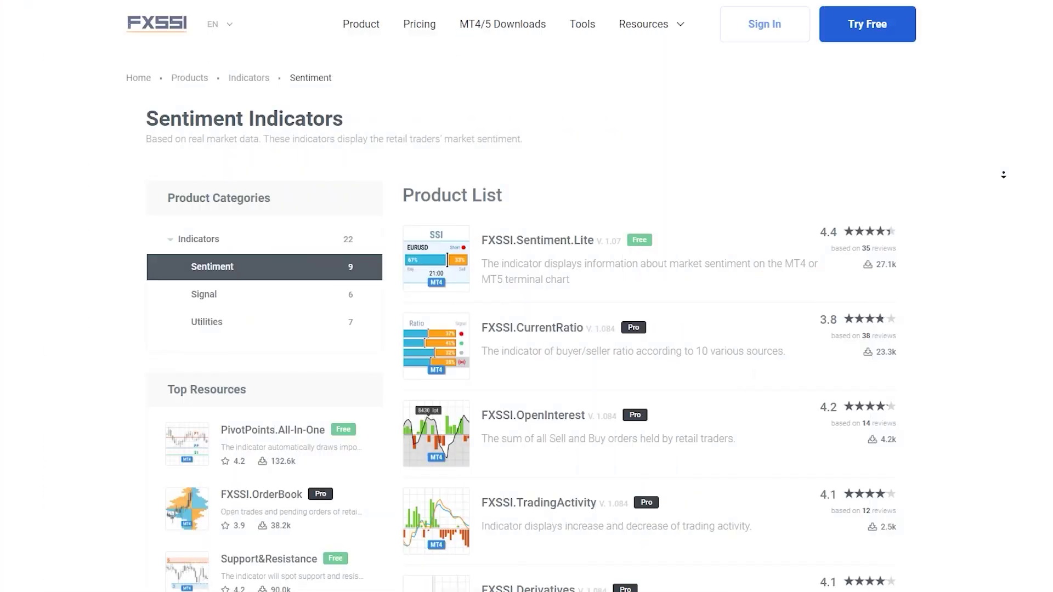
Step: Scroll the Sentiment Indicators list and go to the Try Free 7-day Pro trial page
{"action": "scroll", "coordinate": [1005, 180], "scroll_direction": "down", "scroll_amount": 1}
{"action": "scroll", "coordinate": [1006, 180], "scroll_direction": "down", "scroll_amount": 4}
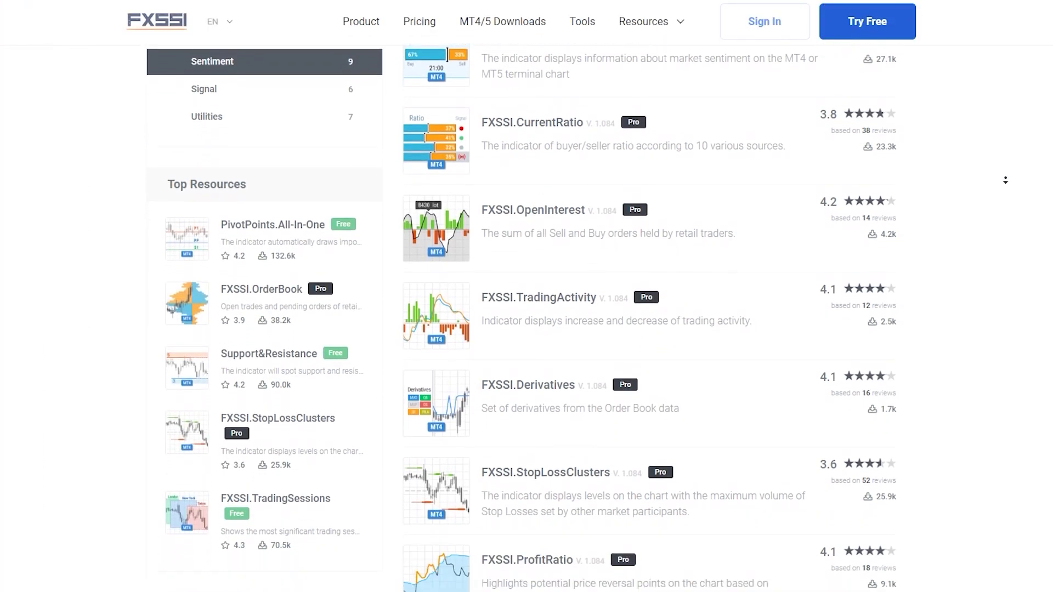
{"action": "scroll", "coordinate": [1005, 180], "scroll_direction": "down", "scroll_amount": 3}
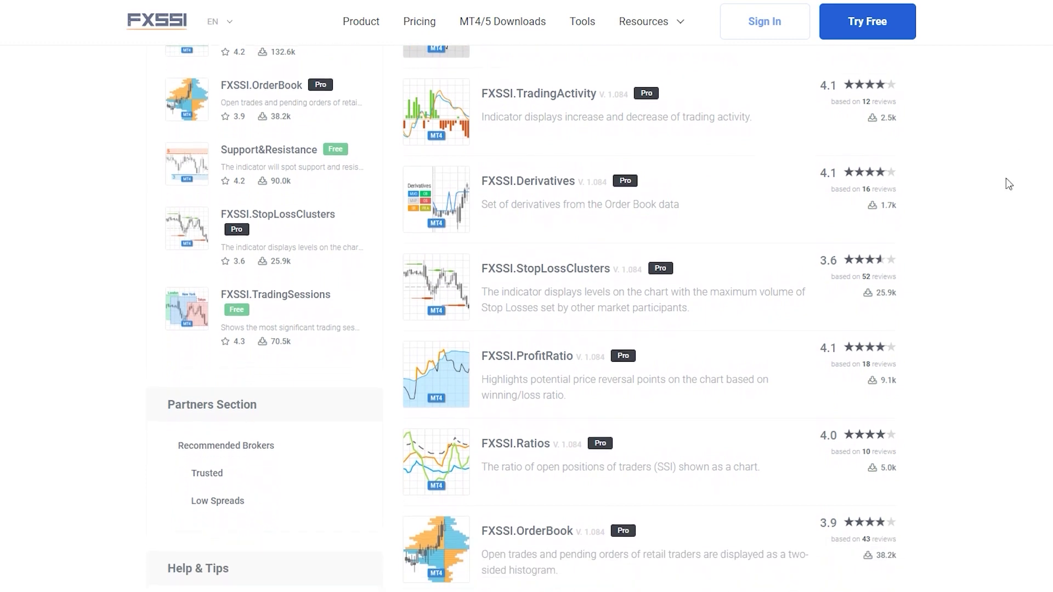
{"action": "left_click", "coordinate": [875, 30]}
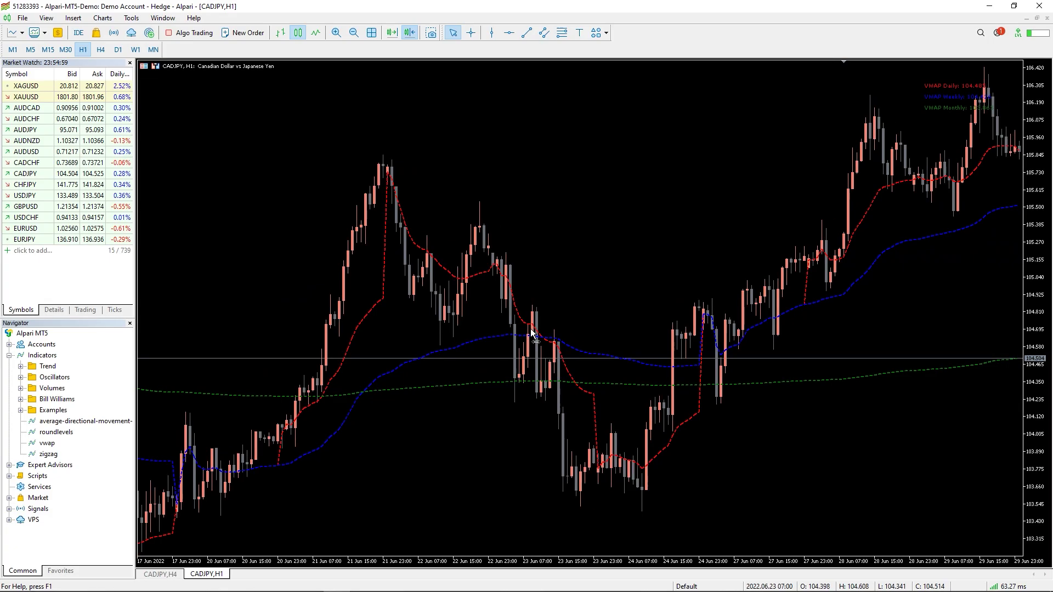
{"action": "scroll", "coordinate": [503, 315], "scroll_direction": "right", "scroll_amount": 10}
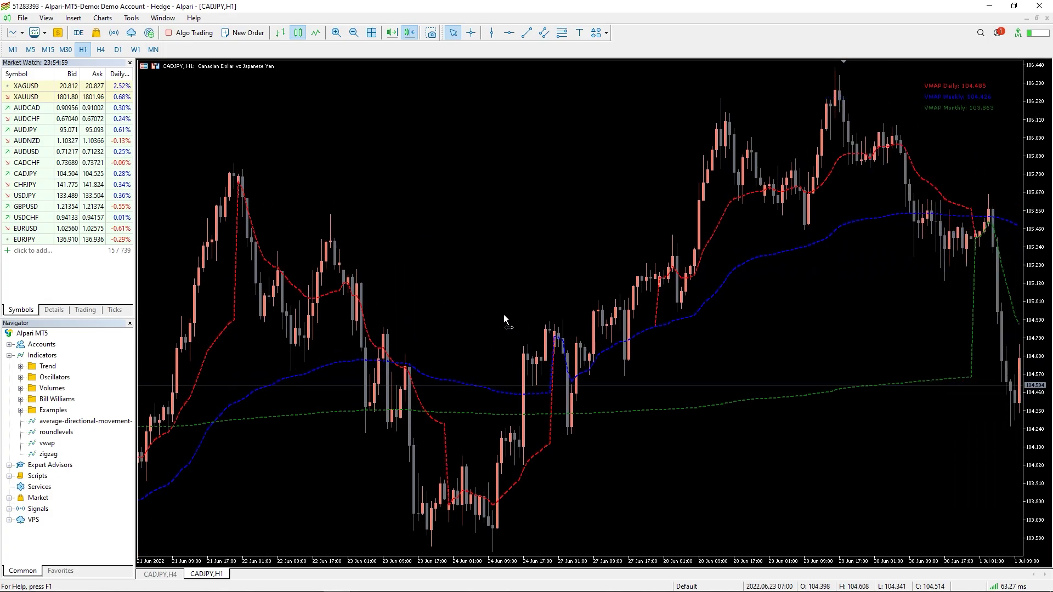
{"action": "scroll", "coordinate": [477, 309], "scroll_direction": "right", "scroll_amount": 10}
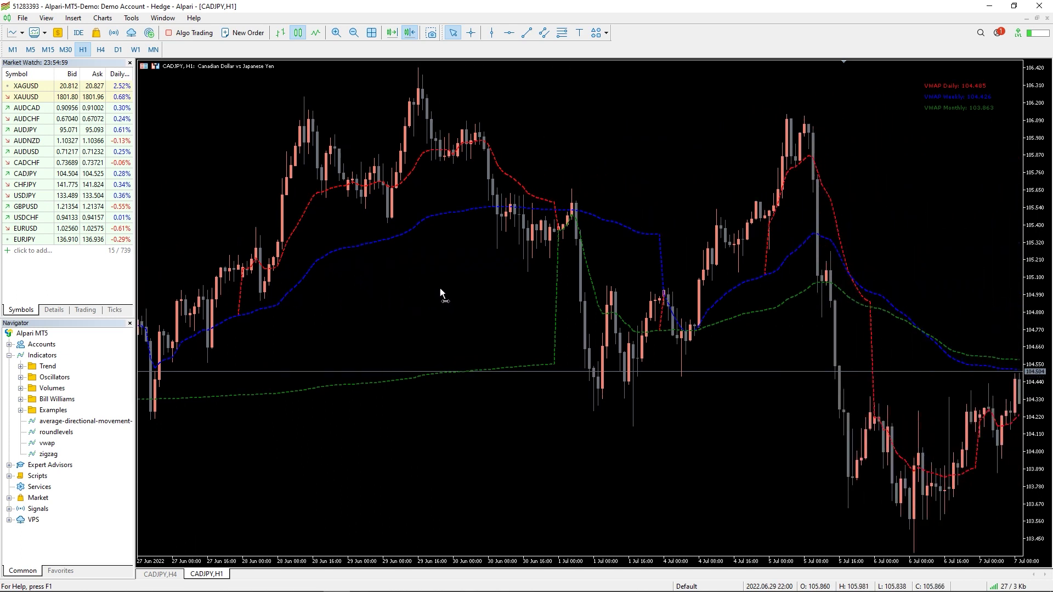
{"action": "scroll", "coordinate": [424, 281], "scroll_direction": "right", "scroll_amount": 10}
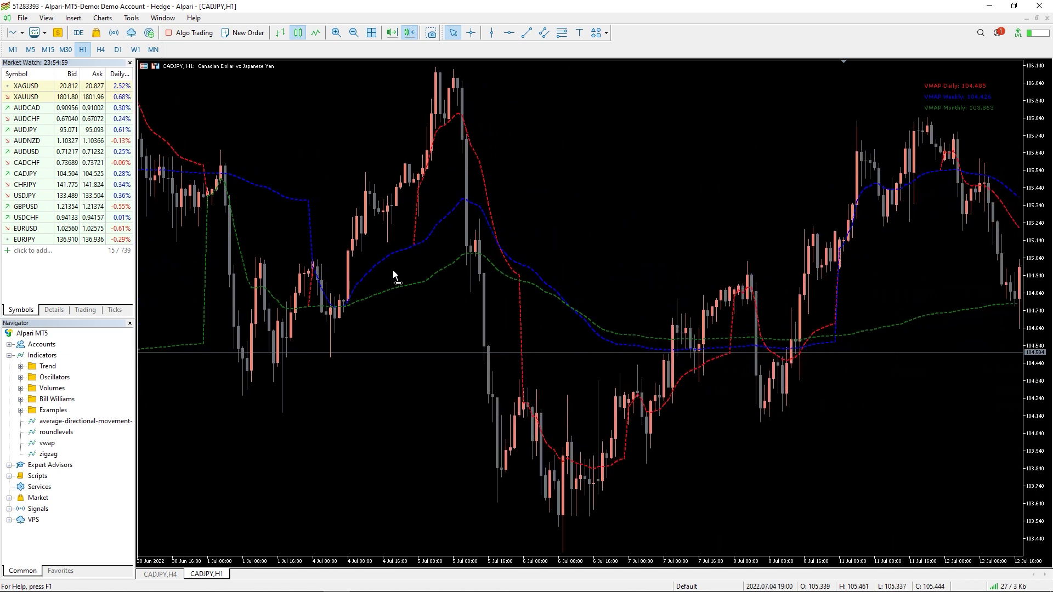
{"action": "scroll", "coordinate": [373, 263], "scroll_direction": "right", "scroll_amount": 10}
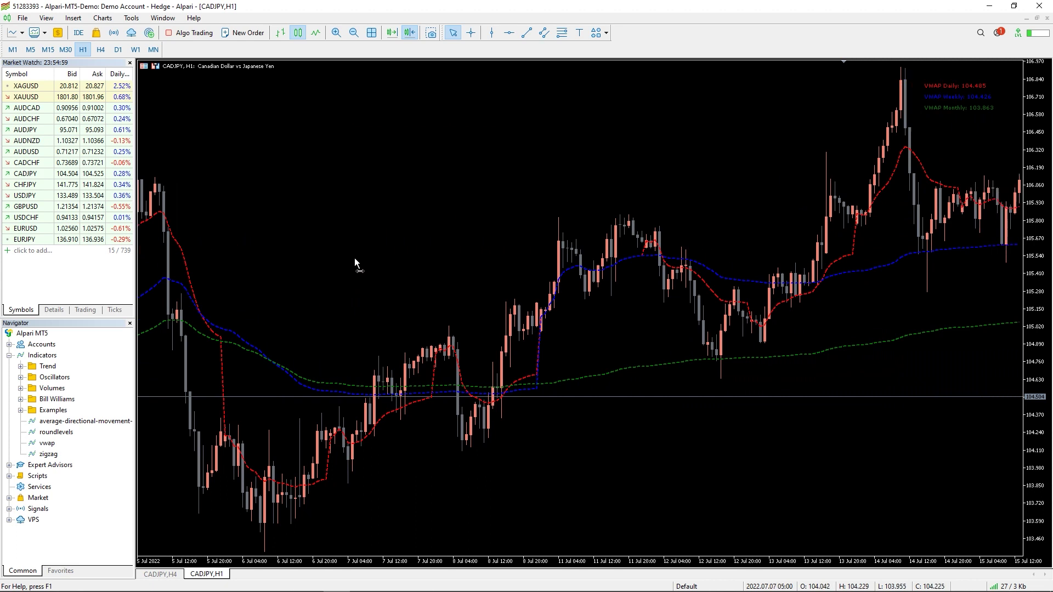
{"action": "scroll", "coordinate": [329, 254], "scroll_direction": "right", "scroll_amount": 10}
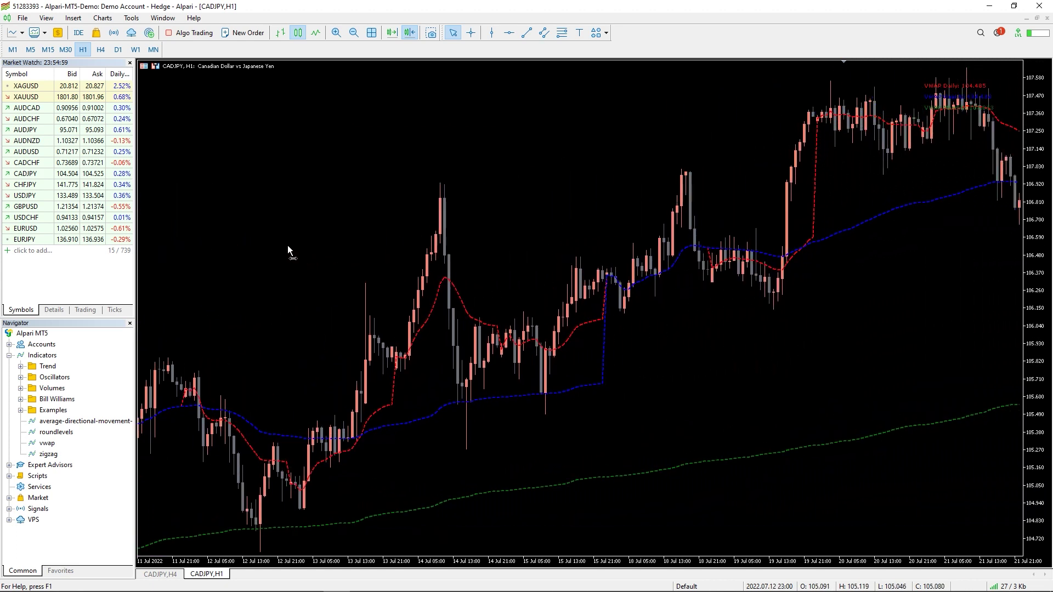
{"action": "scroll", "coordinate": [282, 243], "scroll_direction": "right", "scroll_amount": 10}
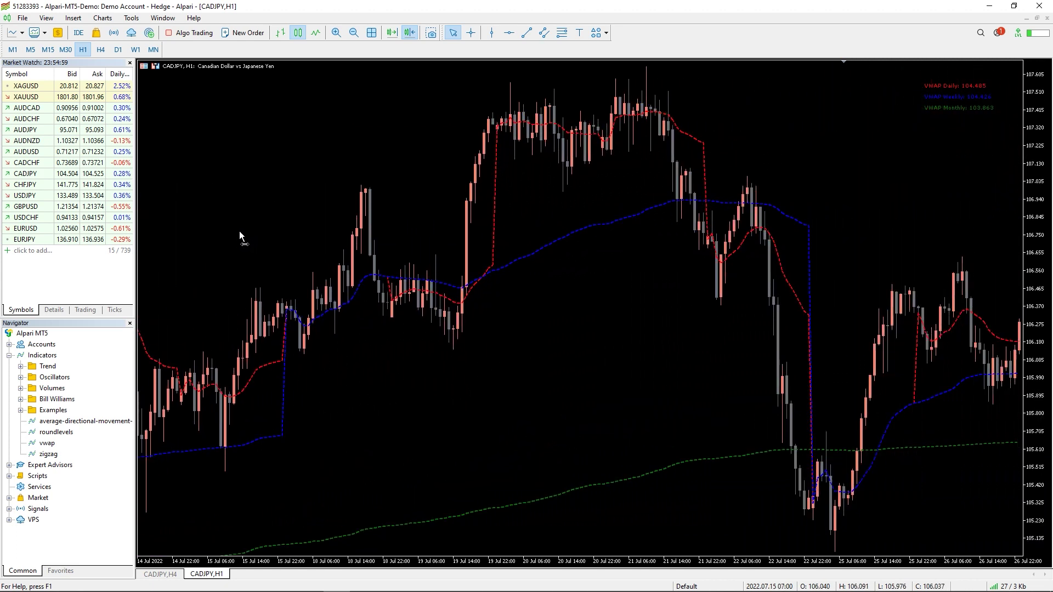
{"action": "scroll", "coordinate": [429, 363], "scroll_direction": "right", "scroll_amount": 10}
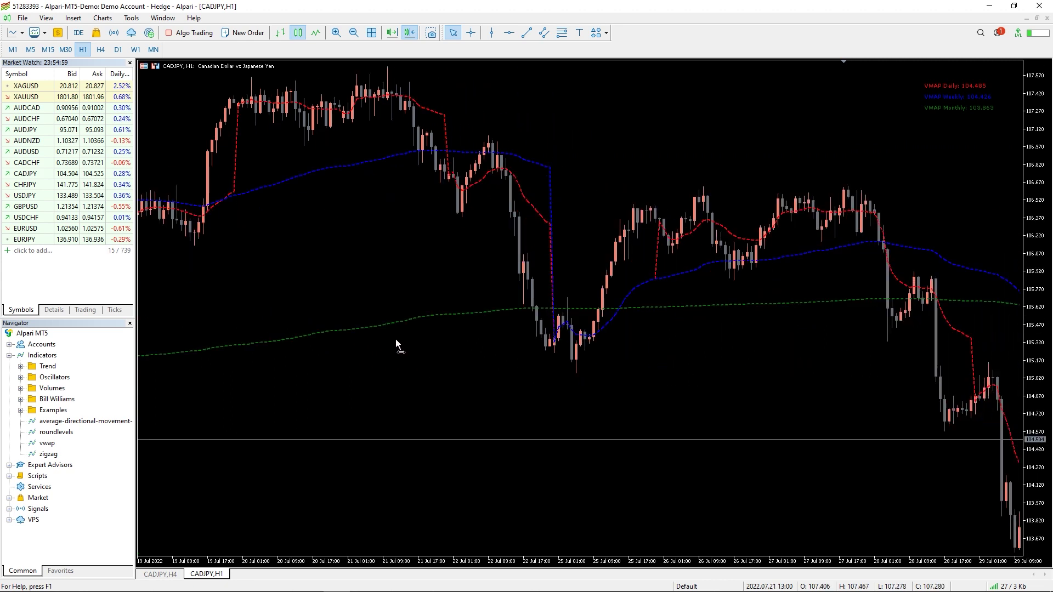
{"action": "scroll", "coordinate": [378, 327], "scroll_direction": "right", "scroll_amount": 10}
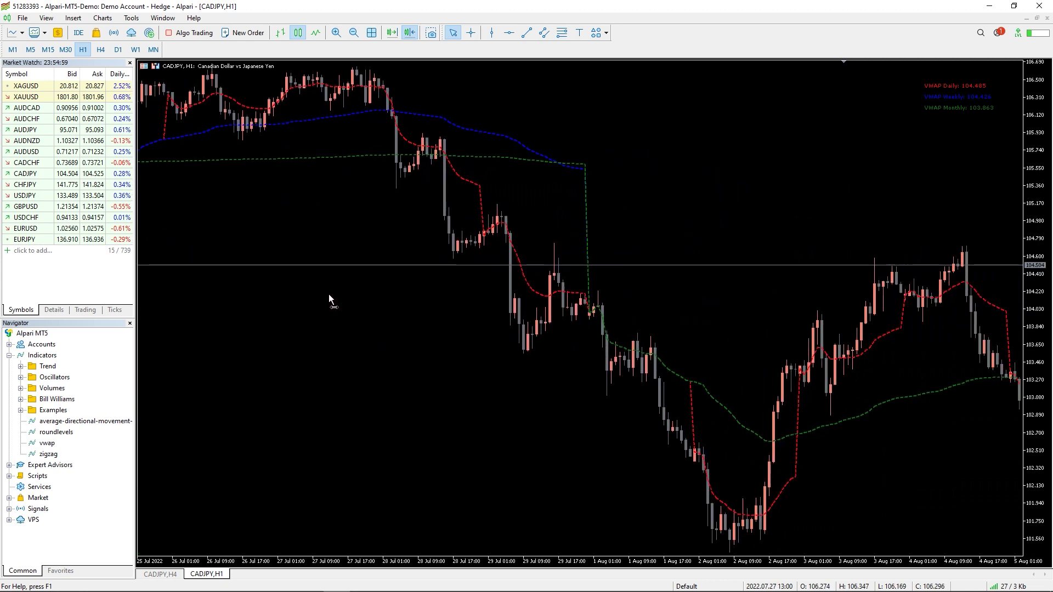
{"action": "scroll", "coordinate": [313, 284], "scroll_direction": "right", "scroll_amount": 10}
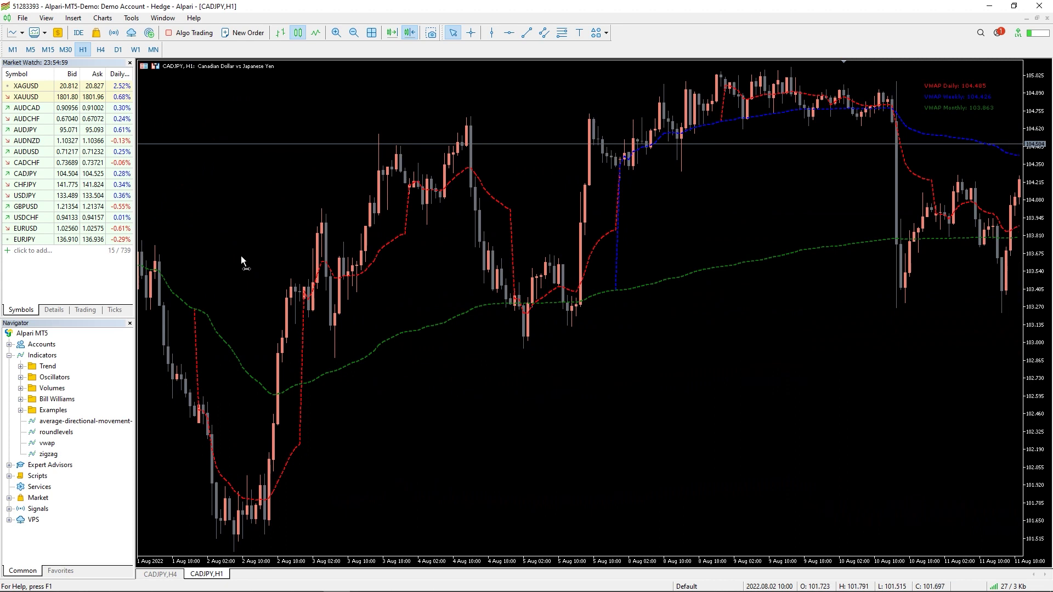
{"action": "scroll", "coordinate": [215, 245], "scroll_direction": "right", "scroll_amount": 5}
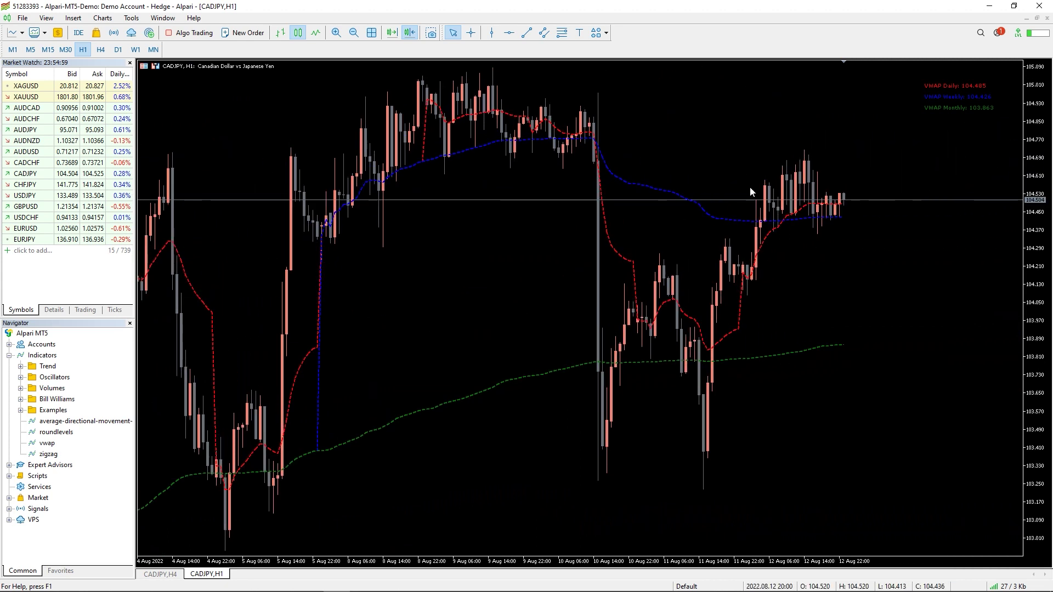
Step: Switch CADJPY to M30 and scroll back through earlier bars
{"action": "left_click", "coordinate": [65, 50]}
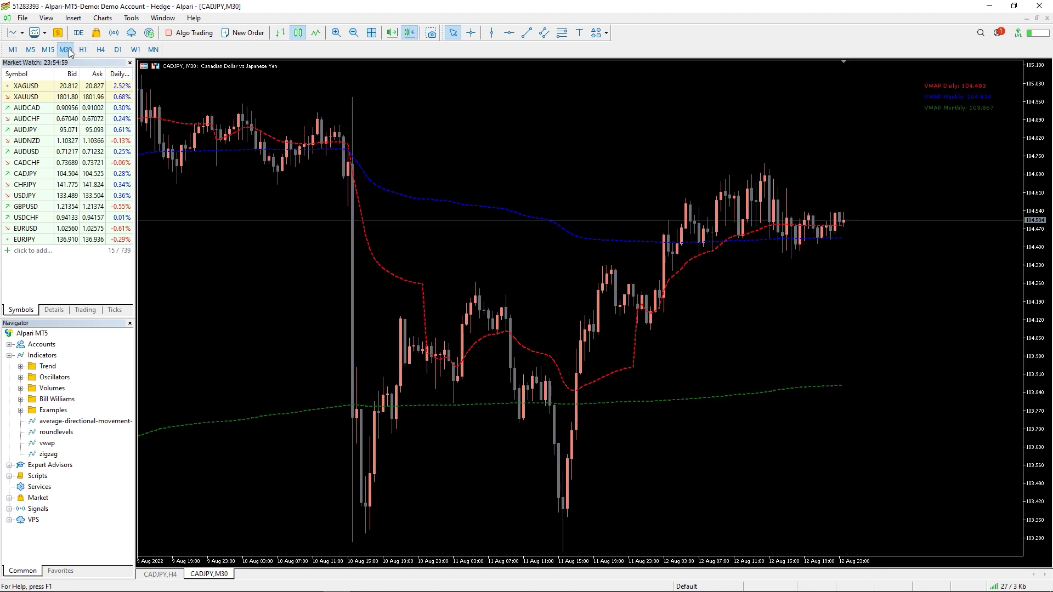
{"action": "scroll", "coordinate": [422, 312], "scroll_direction": "left", "scroll_amount": 15}
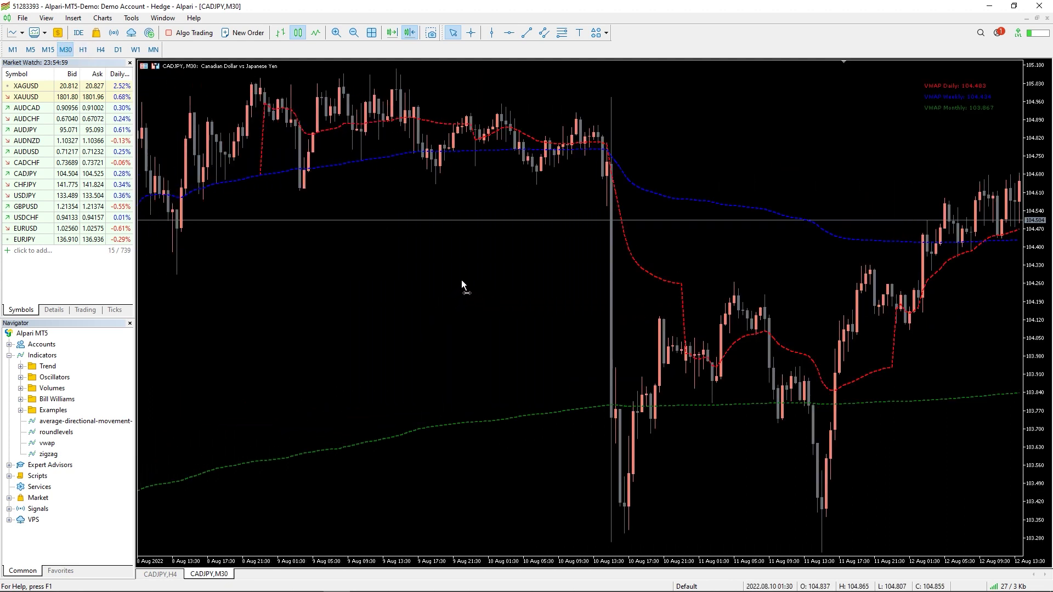
{"action": "scroll", "coordinate": [481, 269], "scroll_direction": "left", "scroll_amount": 15}
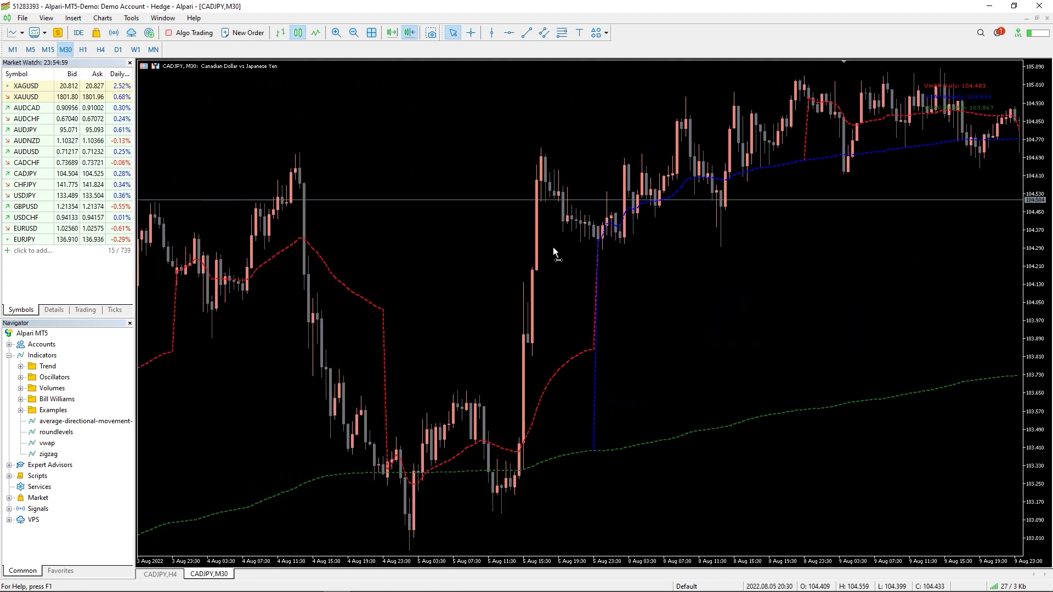
{"action": "scroll", "coordinate": [583, 242], "scroll_direction": "left", "scroll_amount": 8}
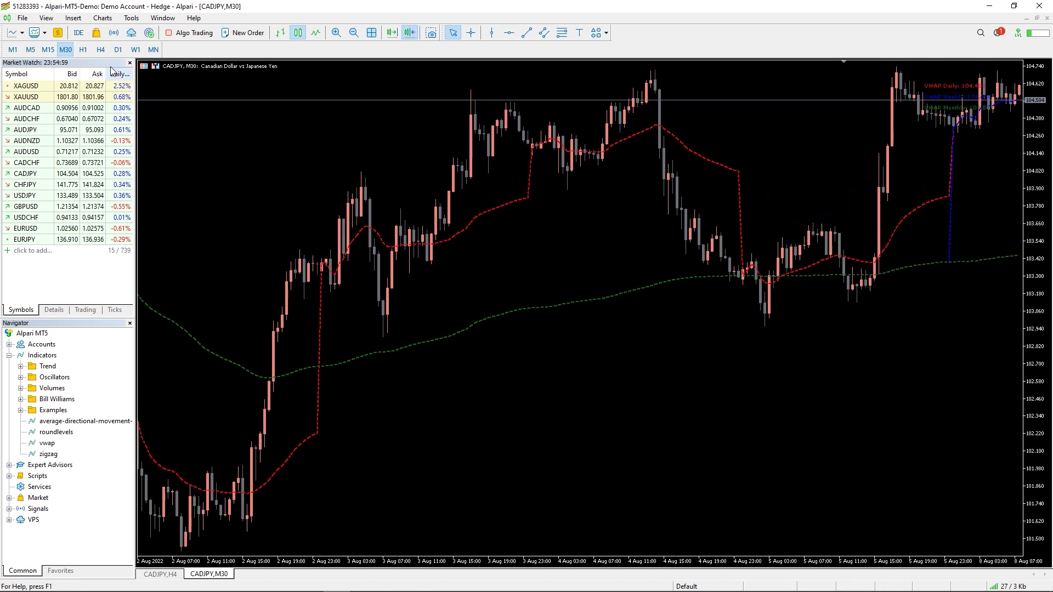
Step: Switch CADJPY to H4 and scroll back through earlier four-hour history
{"action": "left_click", "coordinate": [101, 49]}
{"action": "scroll", "coordinate": [413, 299], "scroll_direction": "left", "scroll_amount": 10}
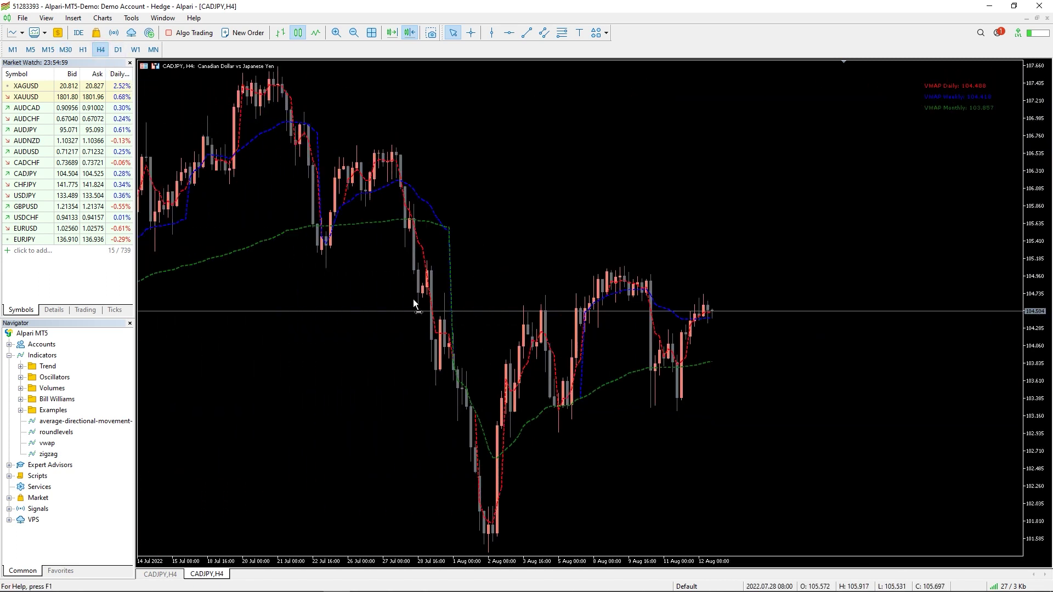
{"action": "scroll", "coordinate": [448, 297], "scroll_direction": "left", "scroll_amount": 2}
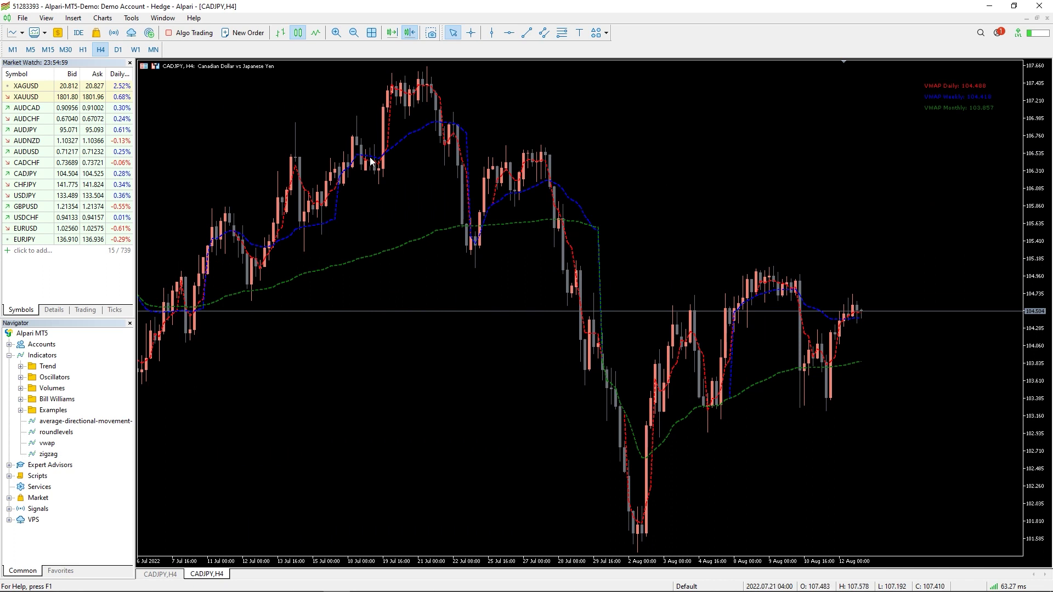
{"action": "scroll", "coordinate": [370, 160], "scroll_direction": "left", "scroll_amount": 10}
{"action": "scroll", "coordinate": [469, 199], "scroll_direction": "left", "scroll_amount": 3}
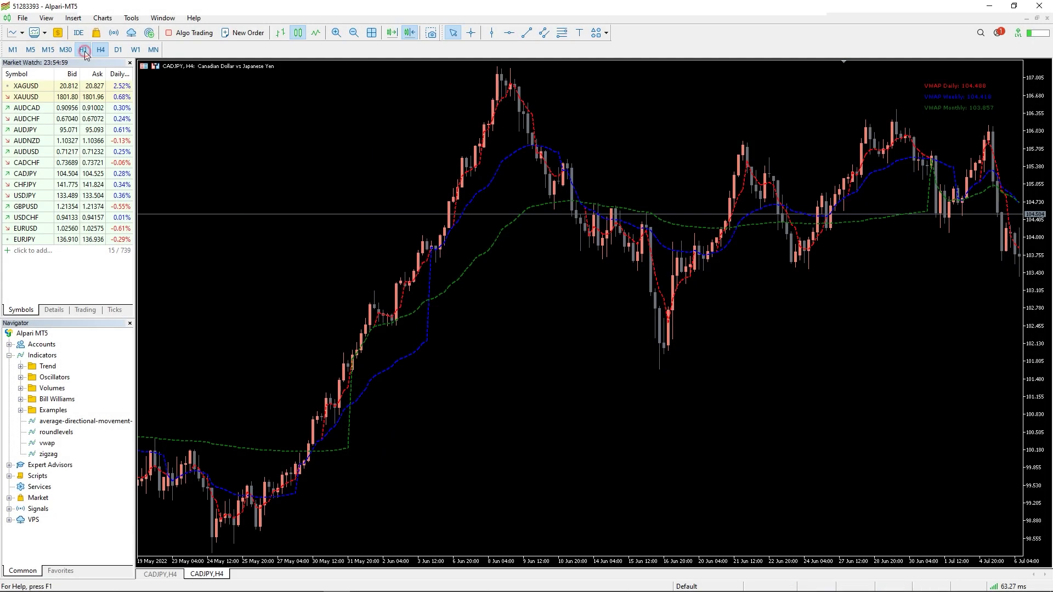
Step: Switch CADJPY to H1 and scroll through the hourly bars
{"action": "left_click", "coordinate": [83, 50]}
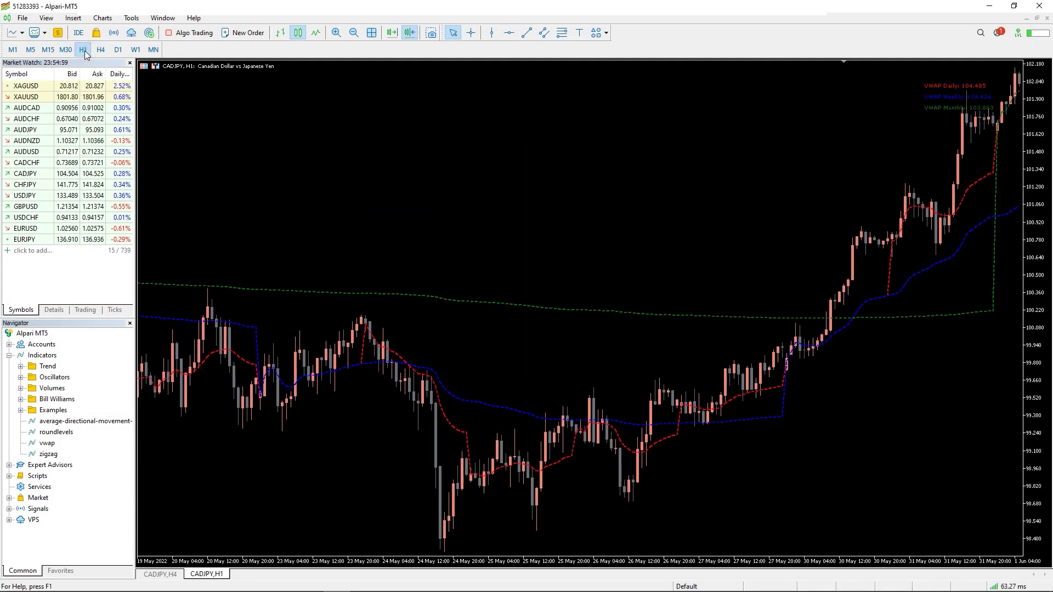
{"action": "scroll", "coordinate": [349, 289], "scroll_direction": "down", "scroll_amount": 10}
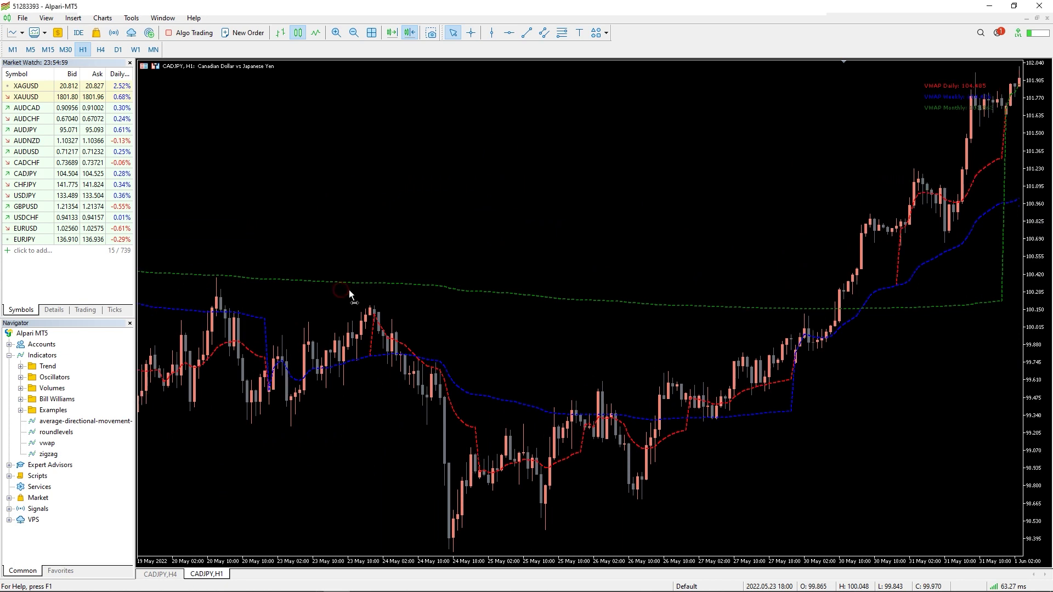
{"action": "scroll", "coordinate": [406, 266], "scroll_direction": "down", "scroll_amount": 10}
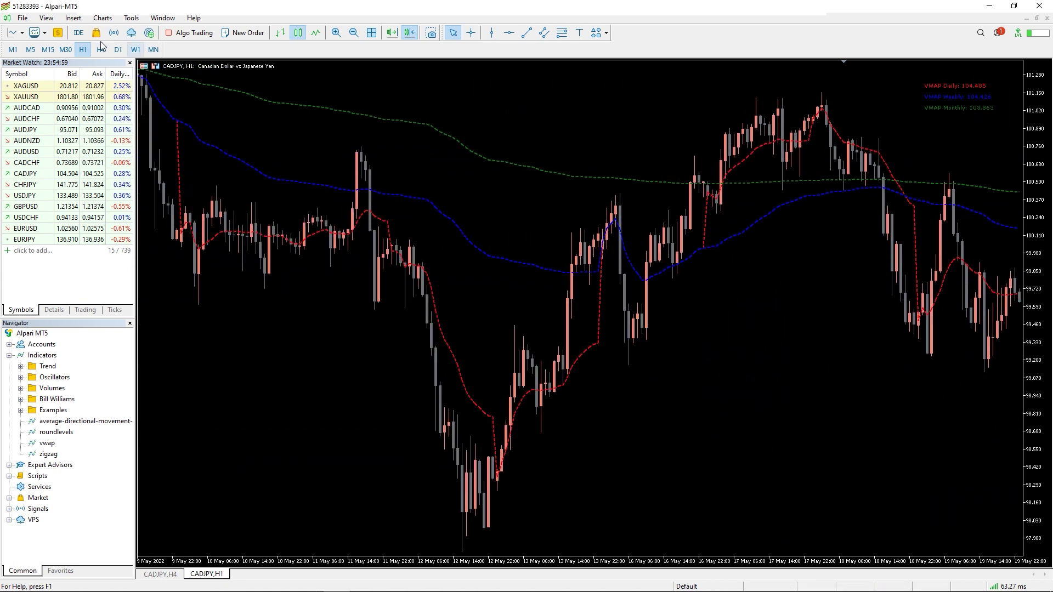
Step: View M15, return to H1, and trace the weekly VWAP line in blue
{"action": "left_click", "coordinate": [56, 49]}
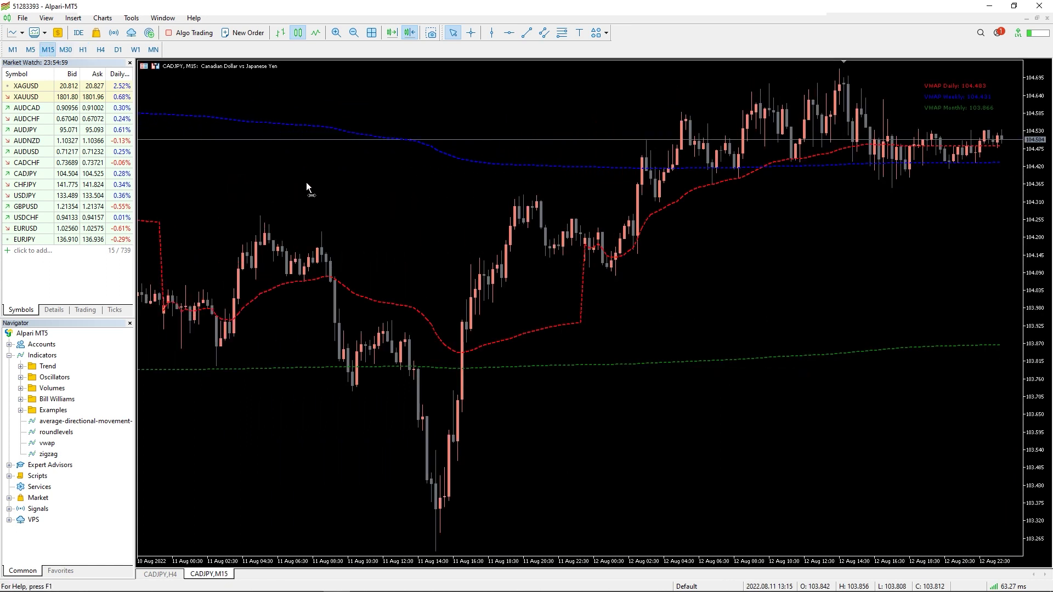
{"action": "left_click", "coordinate": [83, 49]}
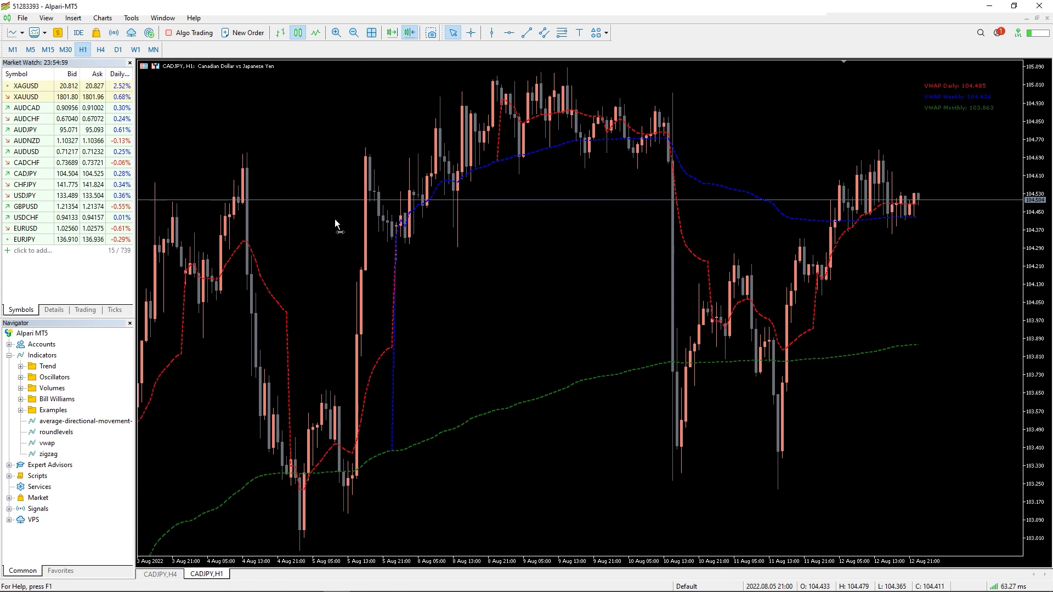
{"action": "mouse_move", "coordinate": [151, 163]}
{"action": "left_mouse_down"}
{"action": "mouse_move", "coordinate": [430, 173]}
{"action": "mouse_move", "coordinate": [492, 250]}
{"action": "mouse_move", "coordinate": [688, 299]}
{"action": "mouse_move", "coordinate": [832, 275]}
{"action": "mouse_move", "coordinate": [1018, 317]}
{"action": "mouse_move", "coordinate": [1033, 547]}
{"action": "left_mouse_up"}
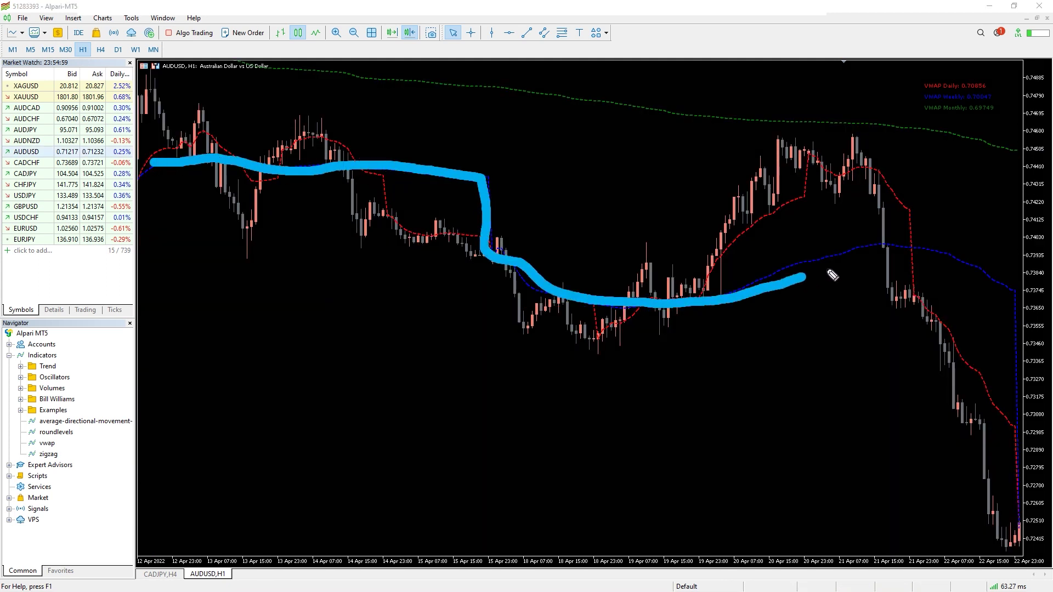
Step: Trace the monthly VWAP in green and daily in red, then clear all strokes
{"action": "key", "text": "g"}
{"action": "mouse_move", "coordinate": [291, 72]}
{"action": "left_mouse_down"}
{"action": "mouse_move", "coordinate": [938, 135]}
{"action": "mouse_move", "coordinate": [1029, 153]}
{"action": "left_mouse_up"}
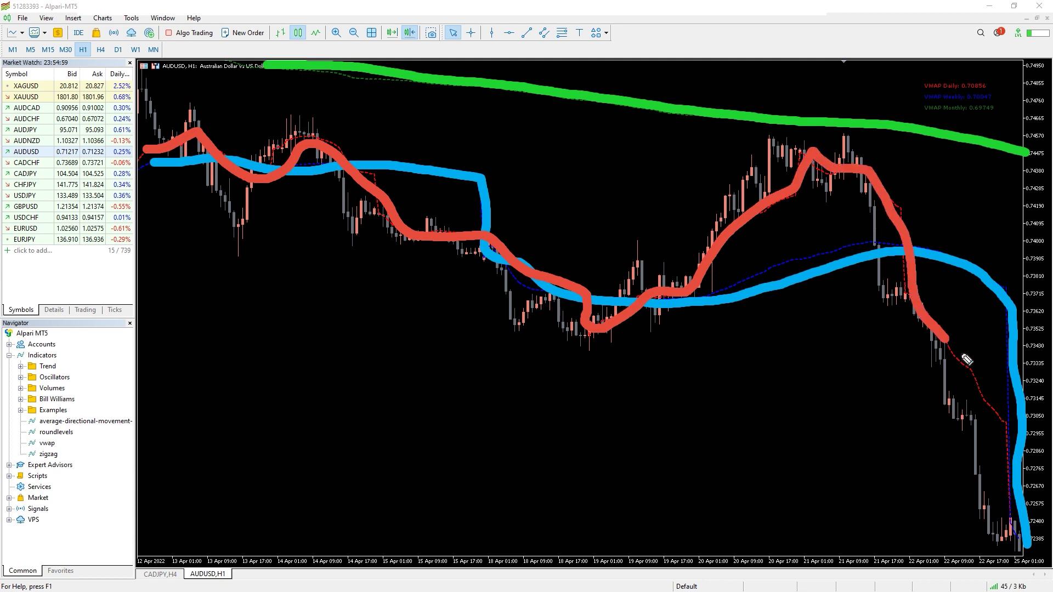
{"action": "left_click_drag", "start_coordinate": [964, 357], "coordinate": [1014, 445]}
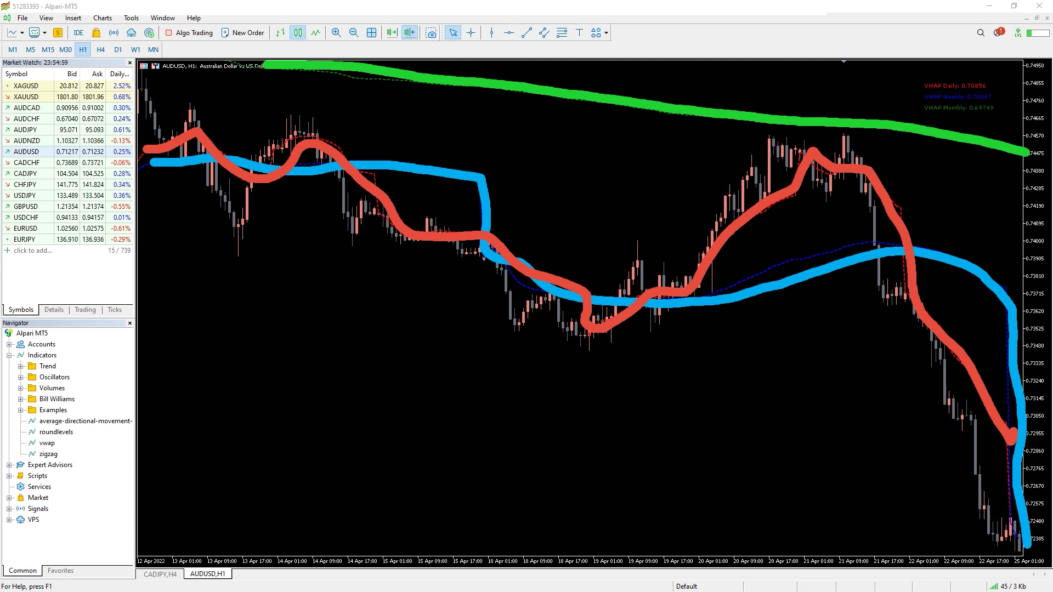
{"action": "left_click_drag", "start_coordinate": [789, 395], "coordinate": [802, 400]}
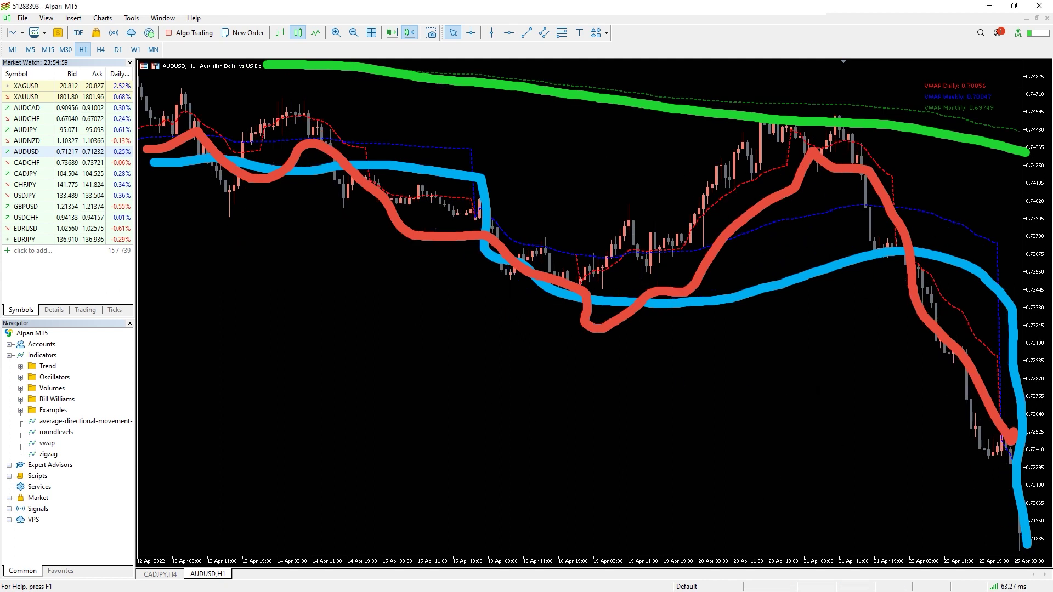
{"action": "key", "text": "Escape"}
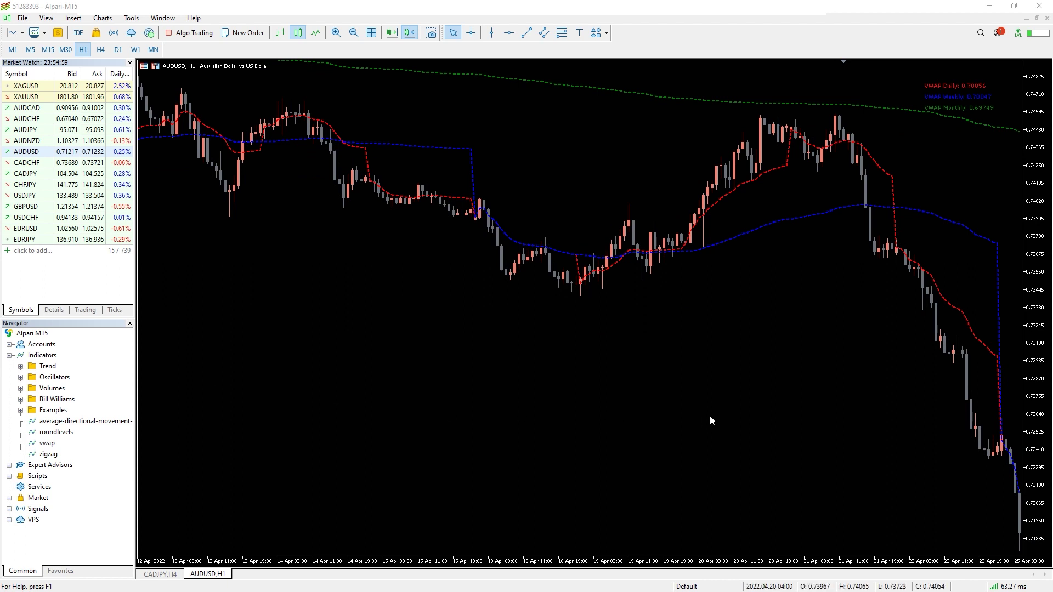
Step: Pan AUDUSD H1 from April through mid May, then jump to the latest June bars
{"action": "left_click_drag", "start_coordinate": [732, 414], "coordinate": [280, 300]}
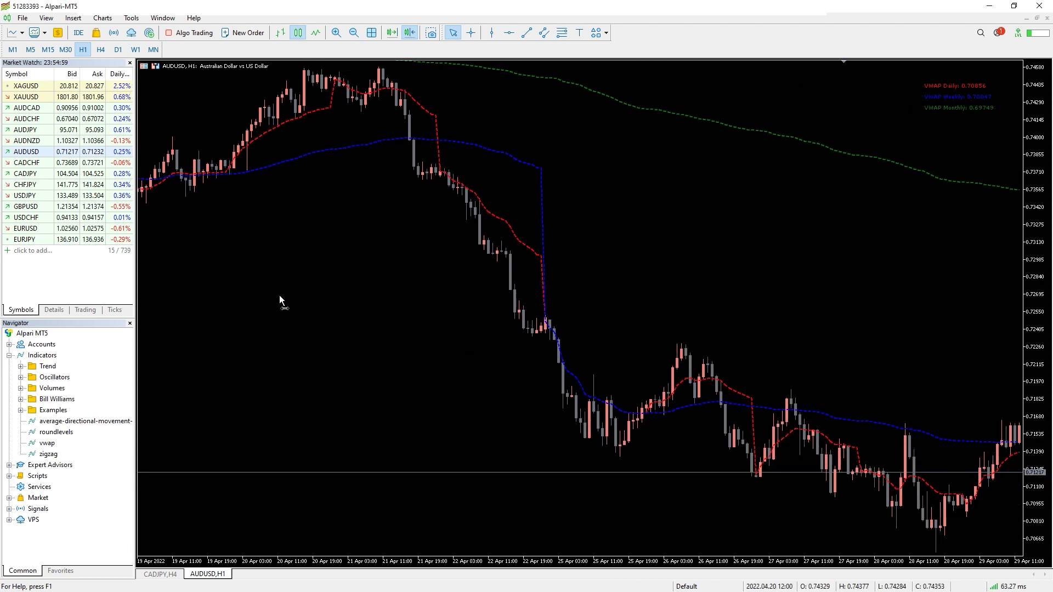
{"action": "left_click_drag", "start_coordinate": [928, 488], "coordinate": [420, 332]}
{"action": "left_click_drag", "start_coordinate": [676, 417], "coordinate": [305, 354]}
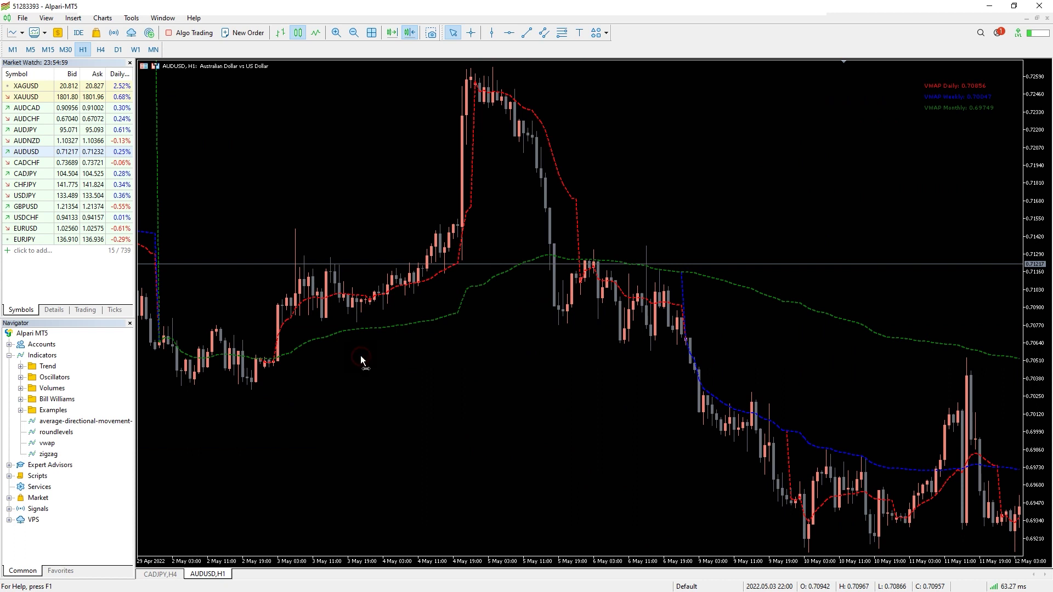
{"action": "scroll", "coordinate": [360, 355], "scroll_direction": "up", "scroll_amount": 3}
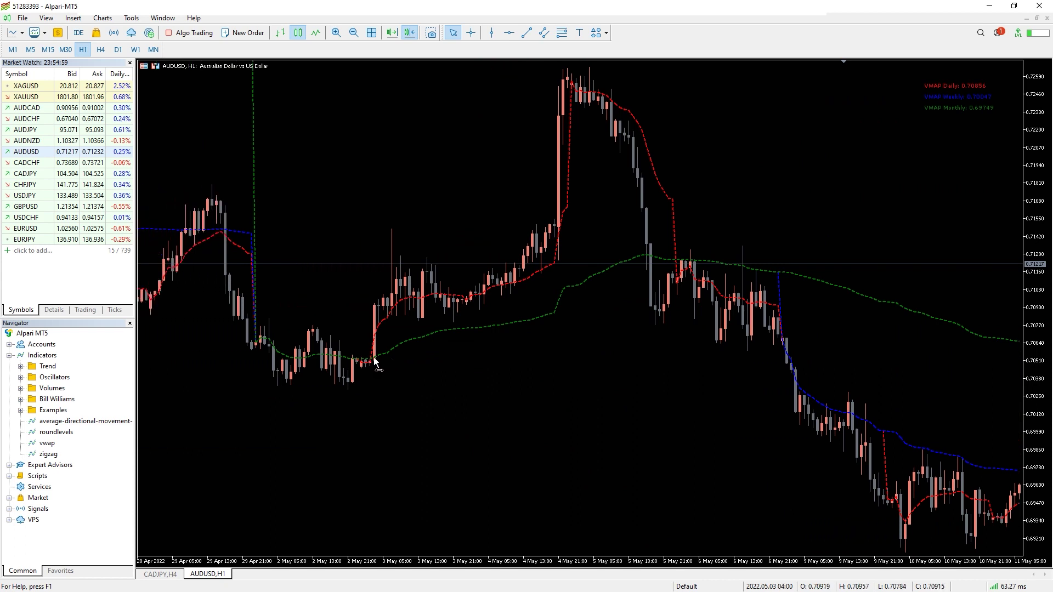
{"action": "key", "text": "End"}
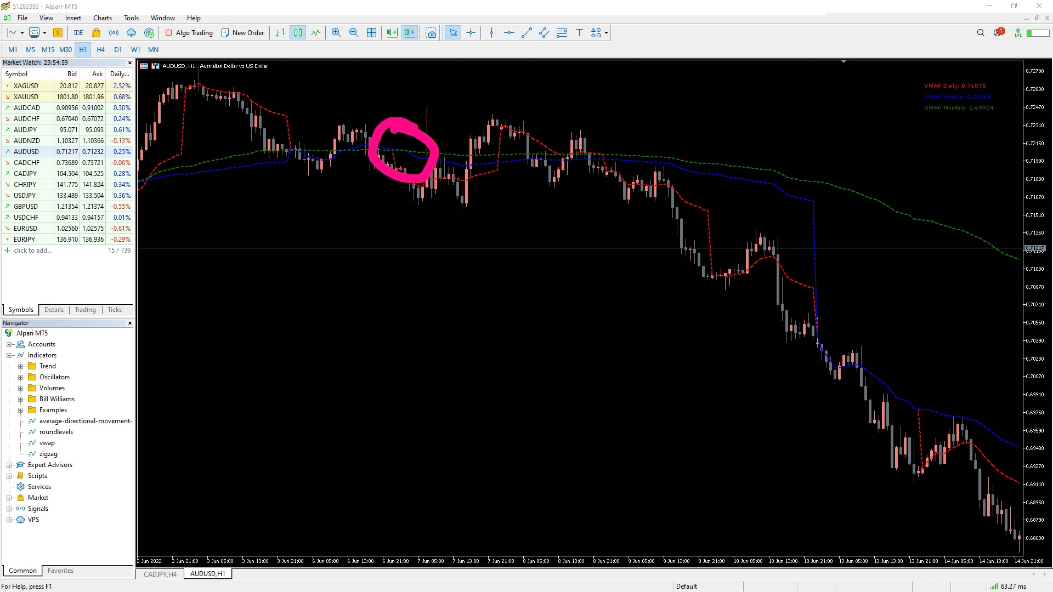
Step: Draw a downtrend arrow, a red line at earlier highs and two green pause levels
{"action": "left_click_drag", "start_coordinate": [520, 242], "coordinate": [953, 537]}
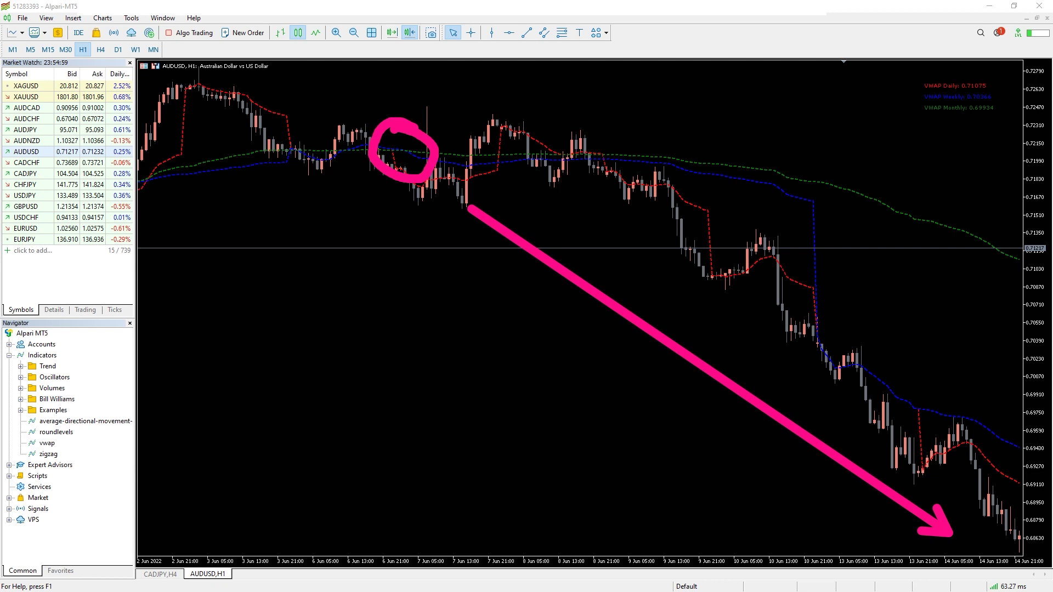
{"action": "left_click_drag", "start_coordinate": [373, 118], "coordinate": [251, 120]}
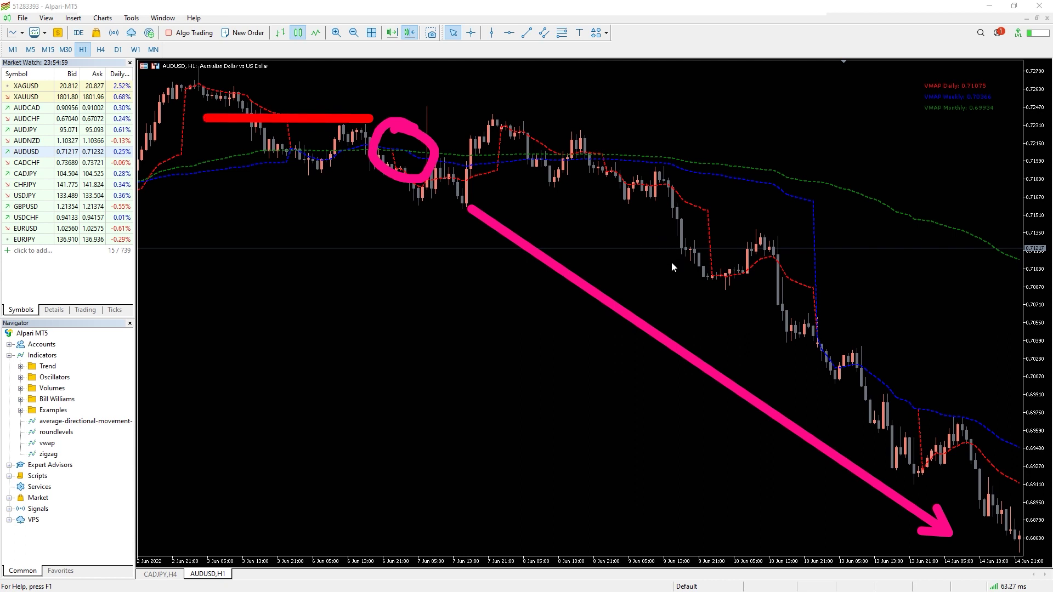
{"action": "left_click_drag", "start_coordinate": [672, 264], "coordinate": [783, 266]}
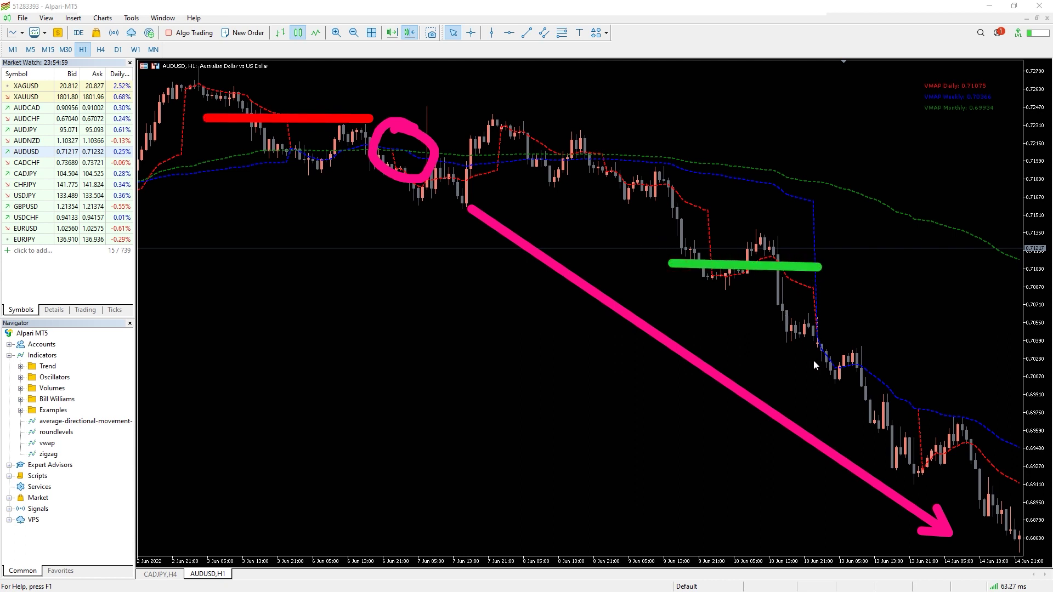
{"action": "left_click_drag", "start_coordinate": [887, 437], "coordinate": [979, 438]}
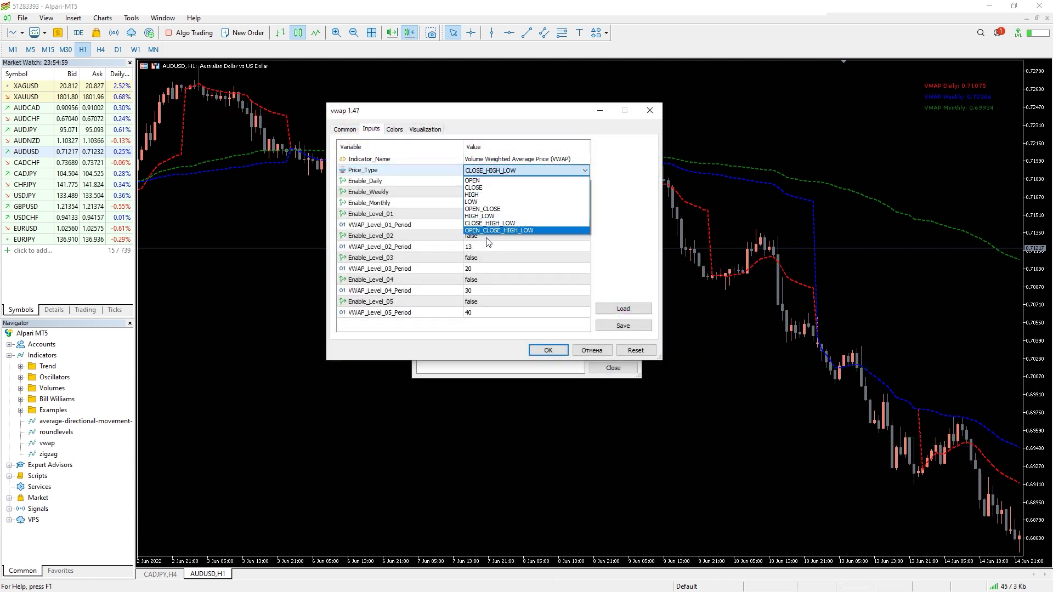
{"action": "left_click", "coordinate": [488, 230]}
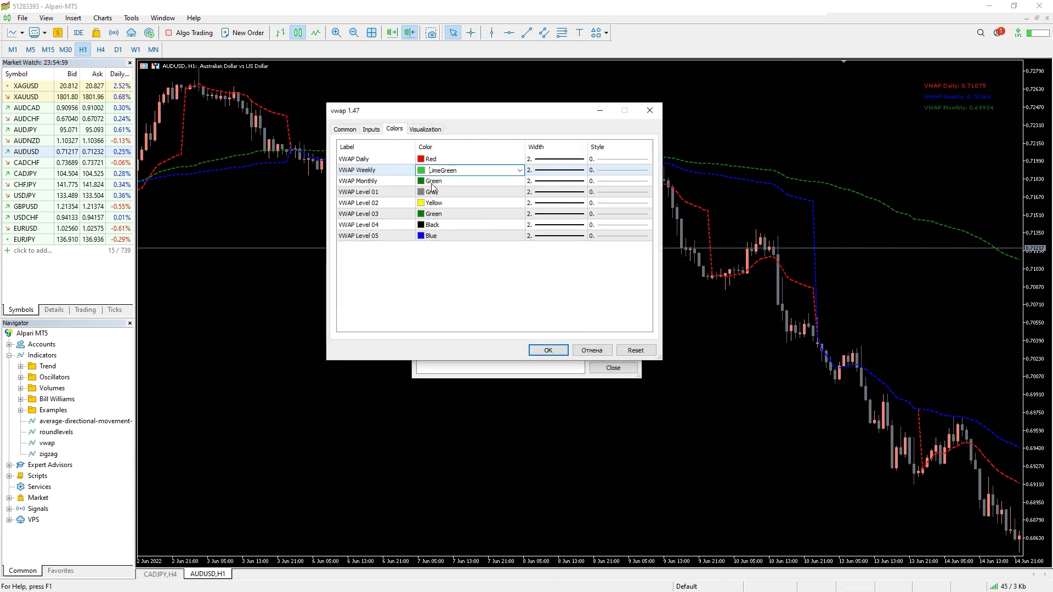
Step: Set the VWAP Monthly line width to 3 with Weekly in orange, and apply
{"action": "left_click", "coordinate": [433, 184]}
{"action": "left_click", "coordinate": [556, 181]}
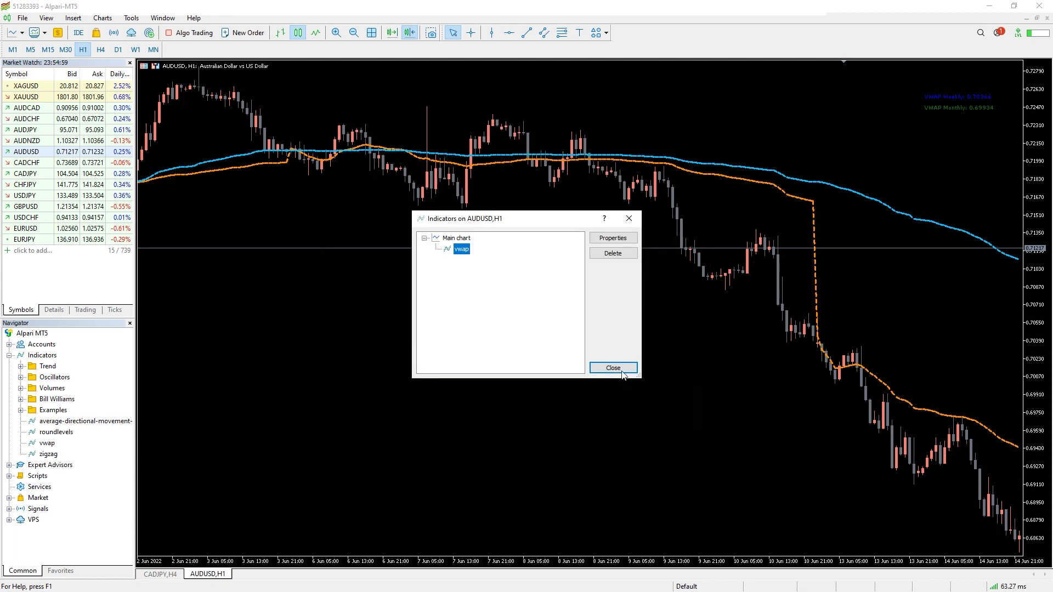
{"action": "left_click", "coordinate": [613, 369]}
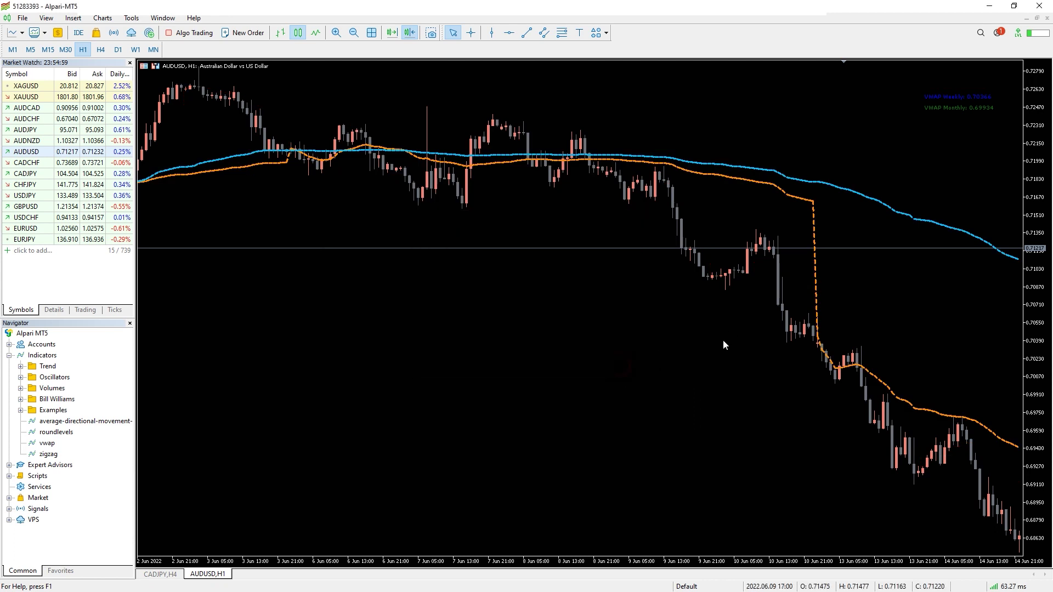
Step: Scroll the chart, then load CHFJPY from Market Watch and pan back to earlier bars
{"action": "scroll", "coordinate": [723, 340], "scroll_direction": "down", "scroll_amount": 3}
{"action": "scroll", "coordinate": [712, 319], "scroll_direction": "down", "scroll_amount": 10}
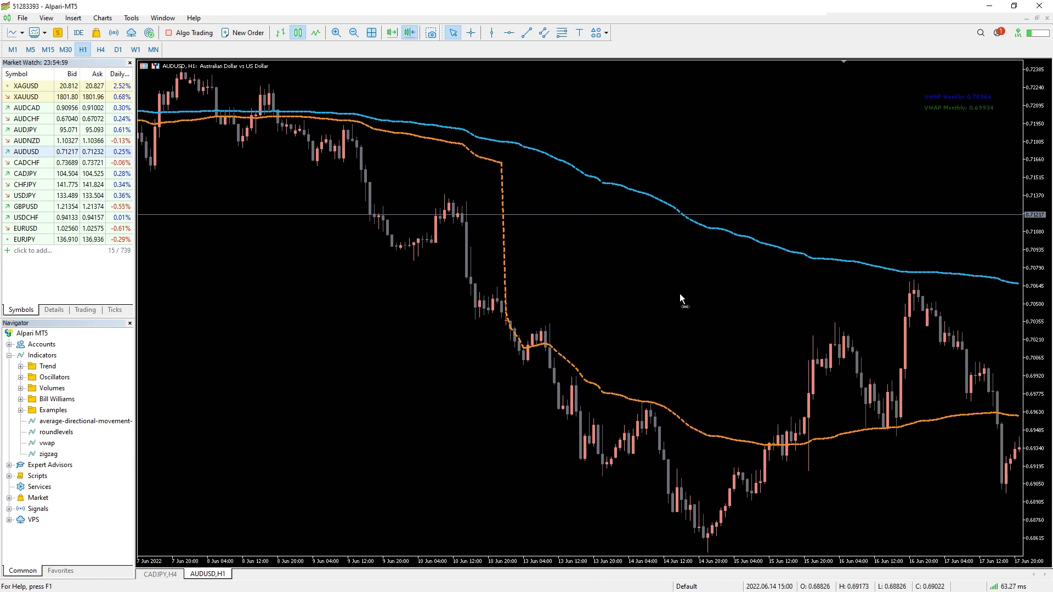
{"action": "scroll", "coordinate": [644, 266], "scroll_direction": "down", "scroll_amount": 10}
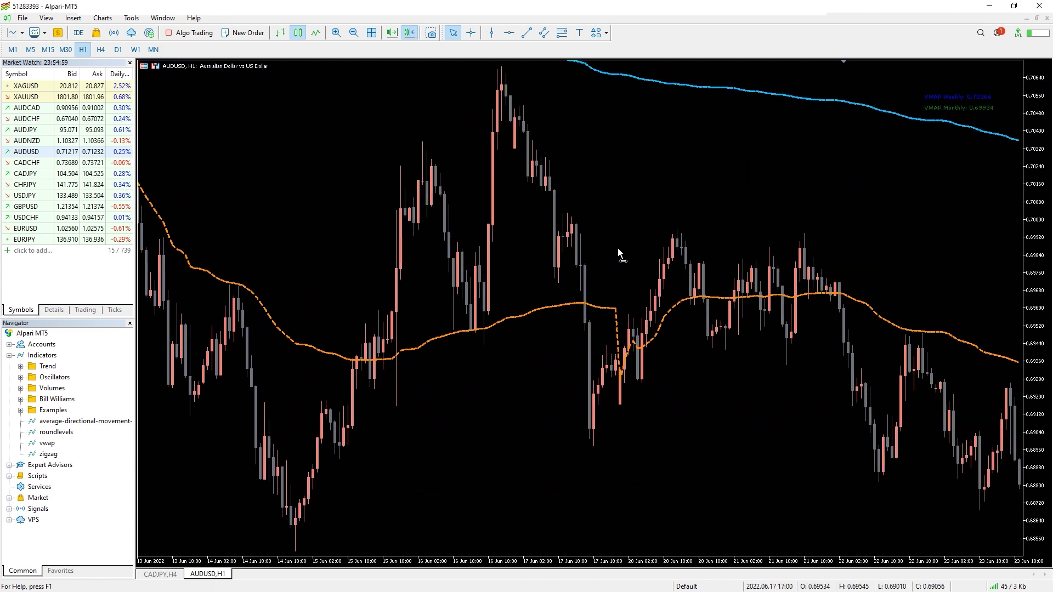
{"action": "scroll", "coordinate": [576, 224], "scroll_direction": "down", "scroll_amount": 20}
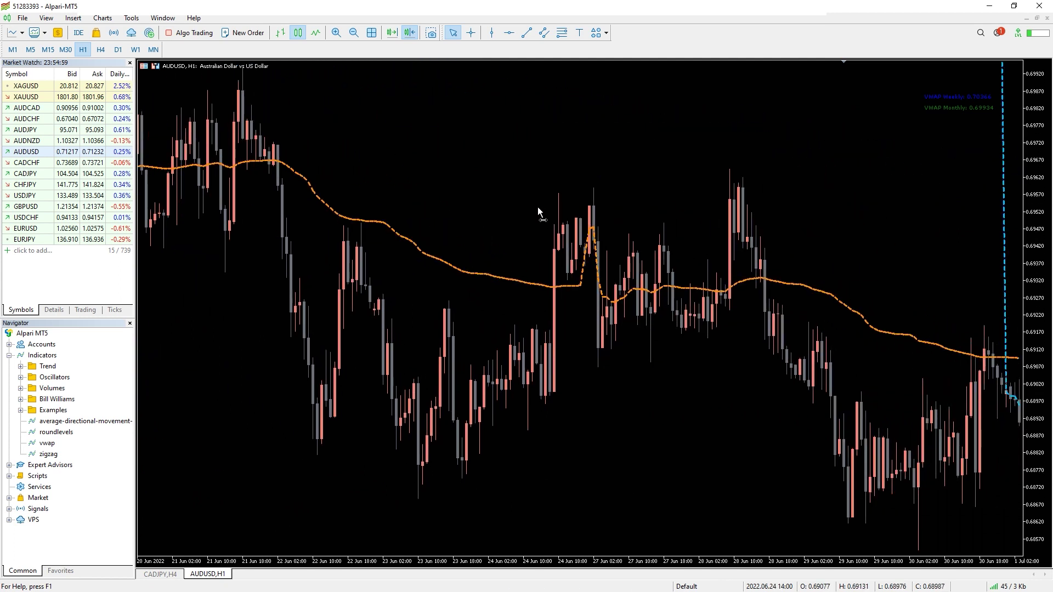
{"action": "scroll", "coordinate": [883, 219], "scroll_direction": "up", "scroll_amount": 5}
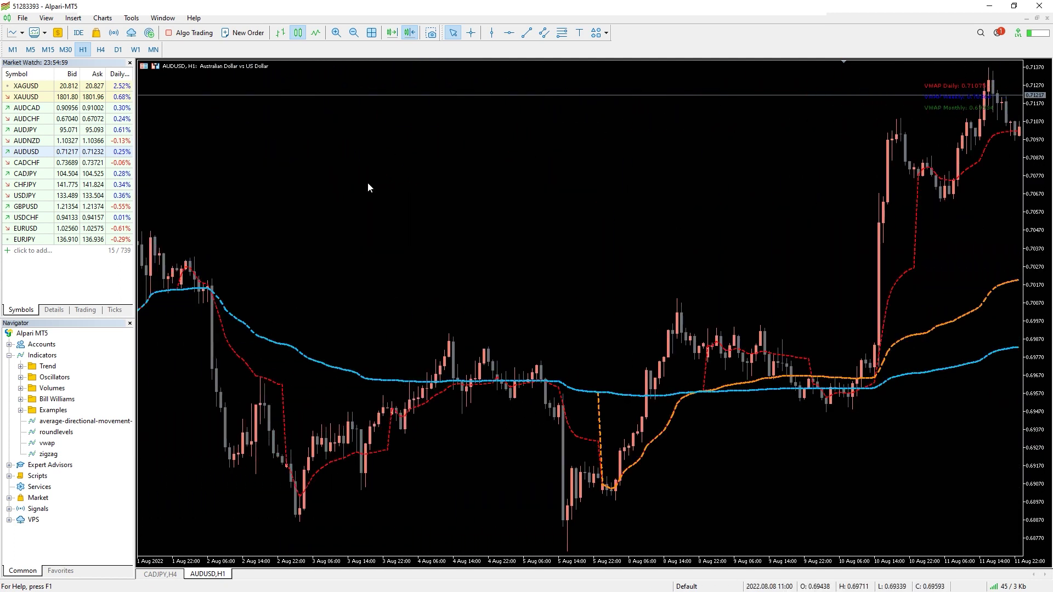
{"action": "left_click_drag", "start_coordinate": [33, 184], "coordinate": [325, 219]}
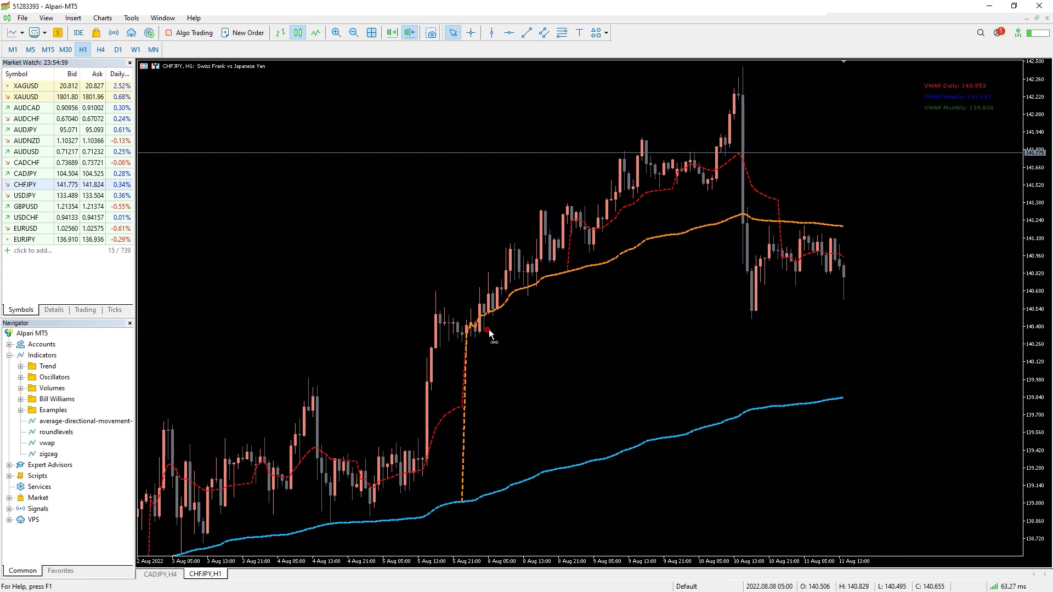
{"action": "left_click_drag", "start_coordinate": [490, 334], "coordinate": [531, 330]}
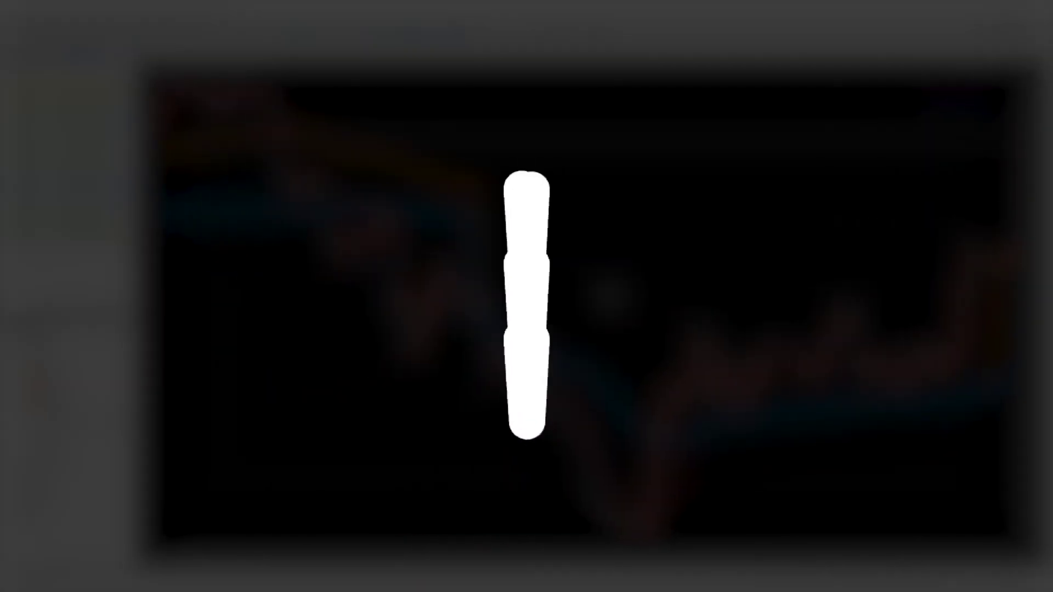